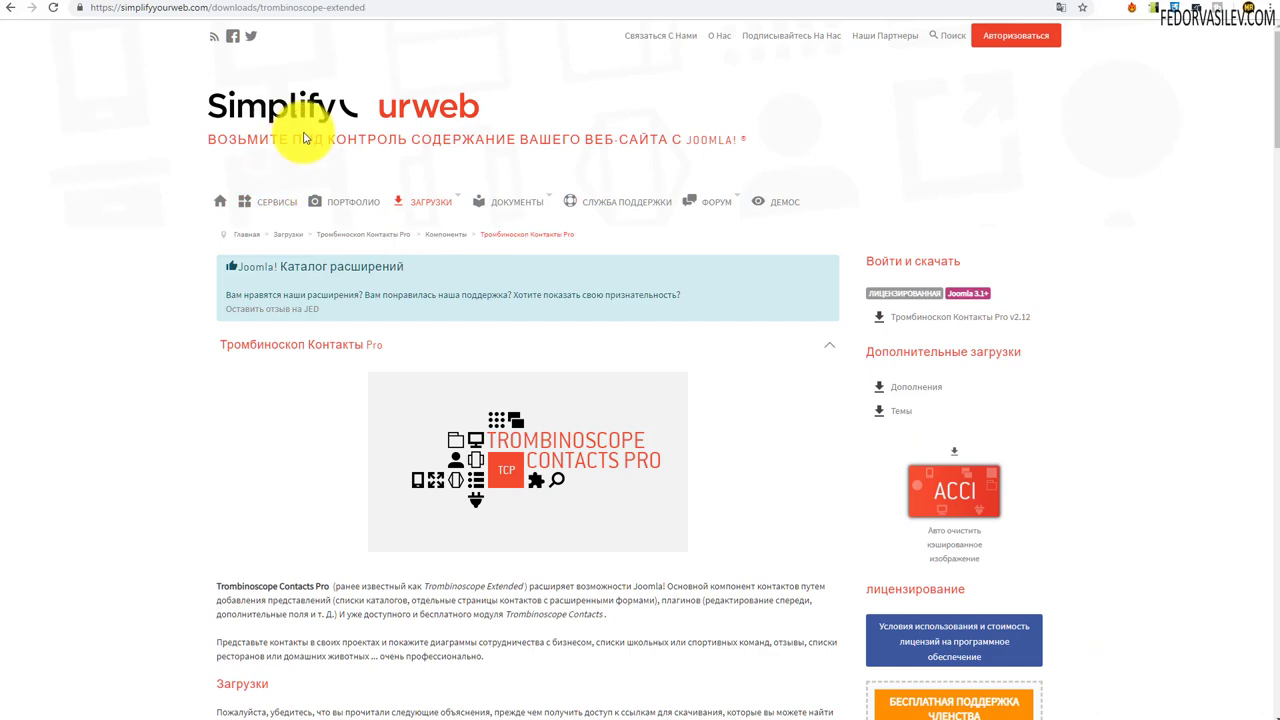
# Review the Trombinoscope Contacts Pro page, including its description, features and example contact cards
pyautogui.scroll(-2, 300, 388)
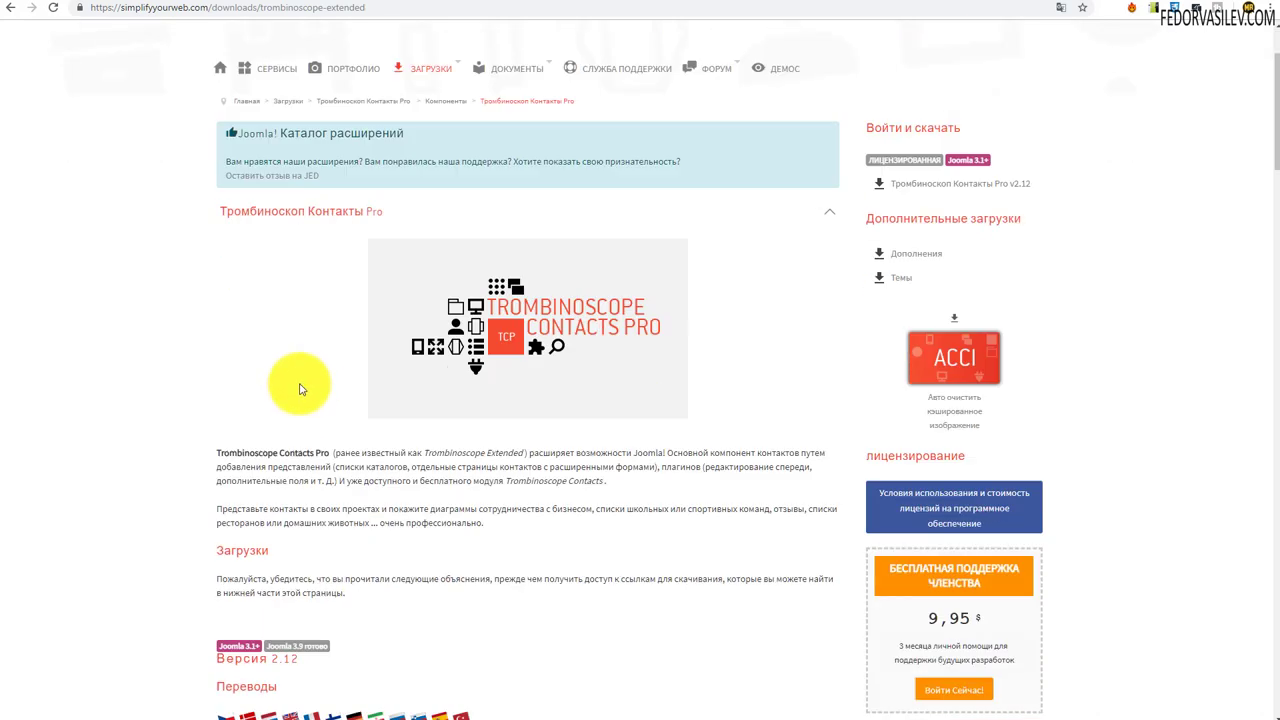
pyautogui.scroll(-2, 300, 388)
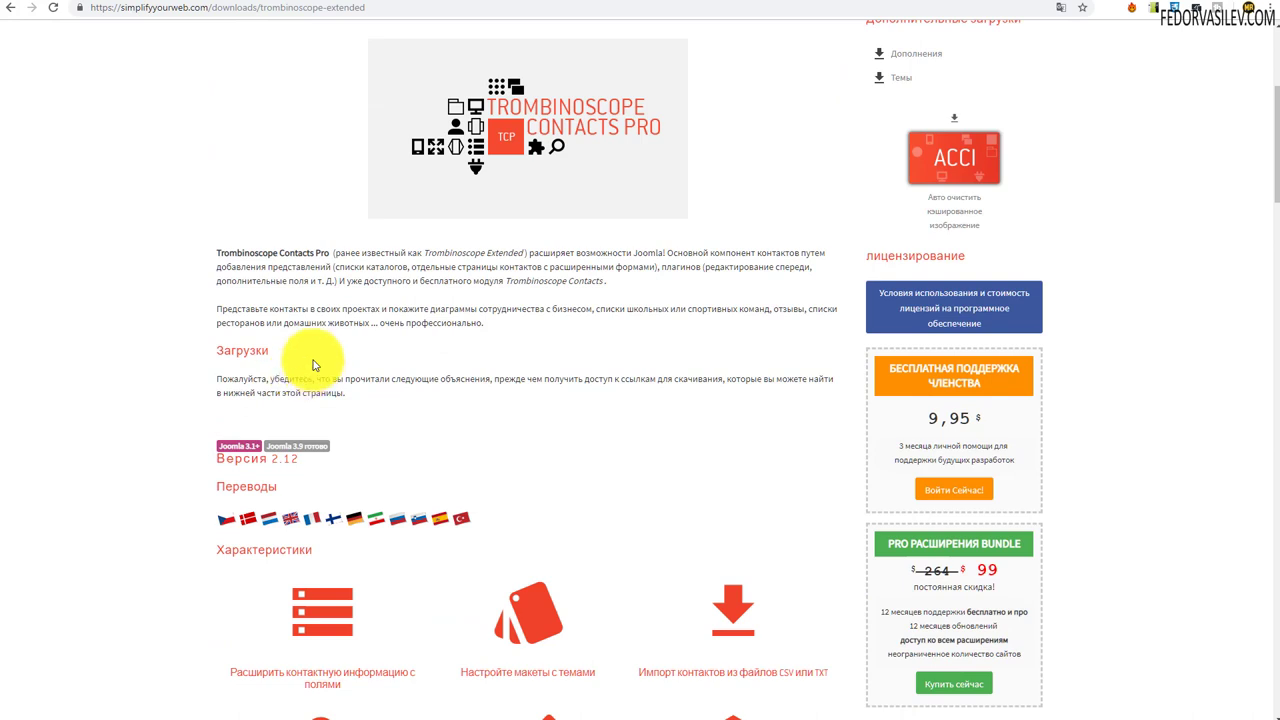
pyautogui.scroll(-1, 300, 410)
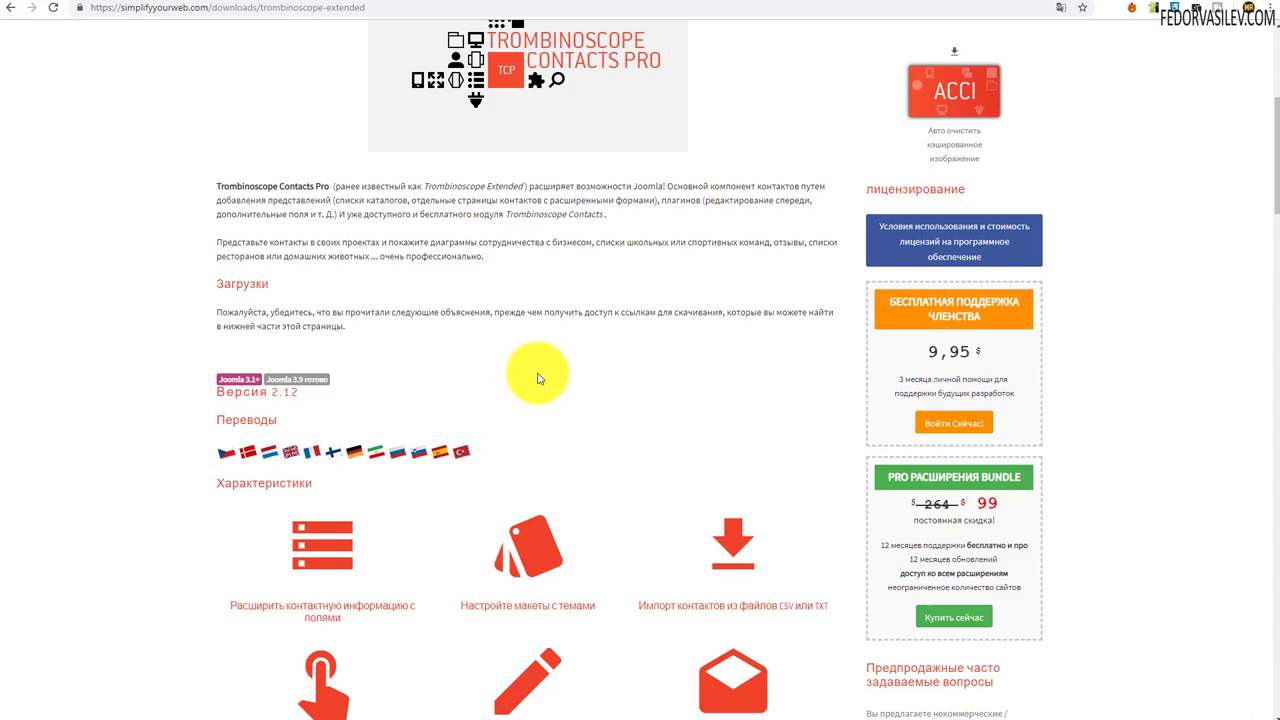
pyautogui.scroll(-8, 570, 340)
pyautogui.scroll(-12, 567, 349)
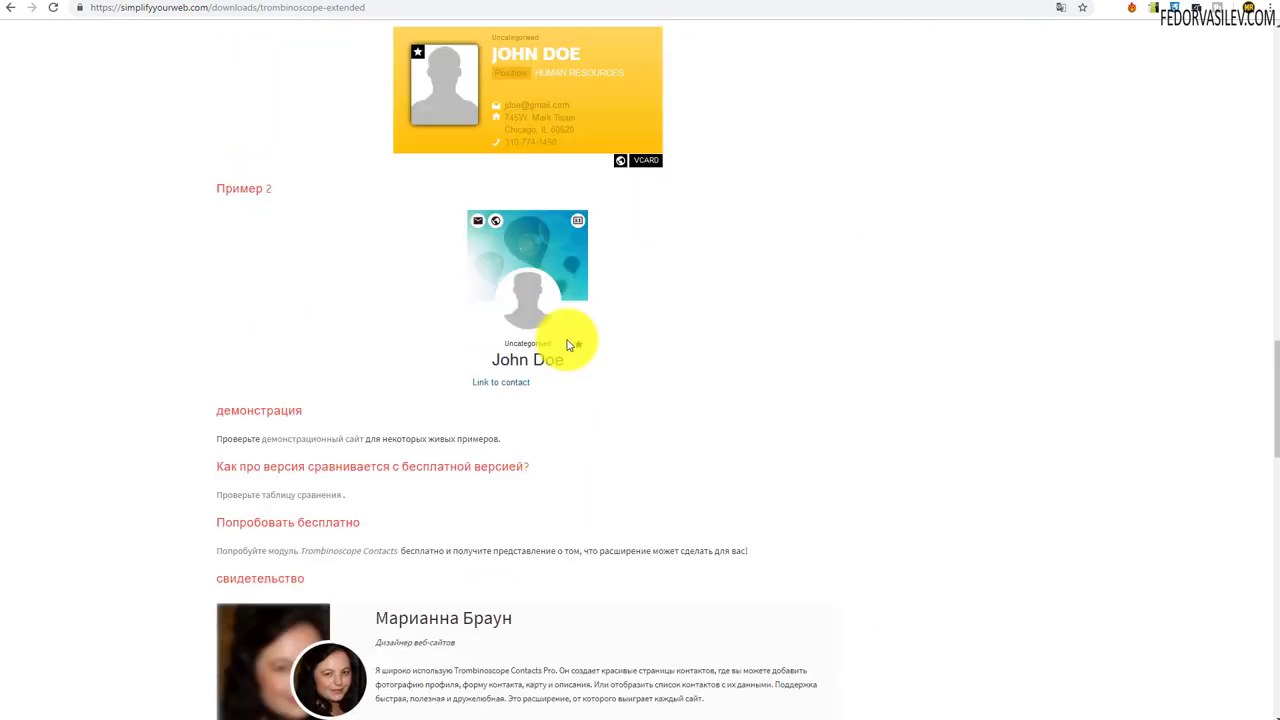
pyautogui.scroll(-3, 567, 343)
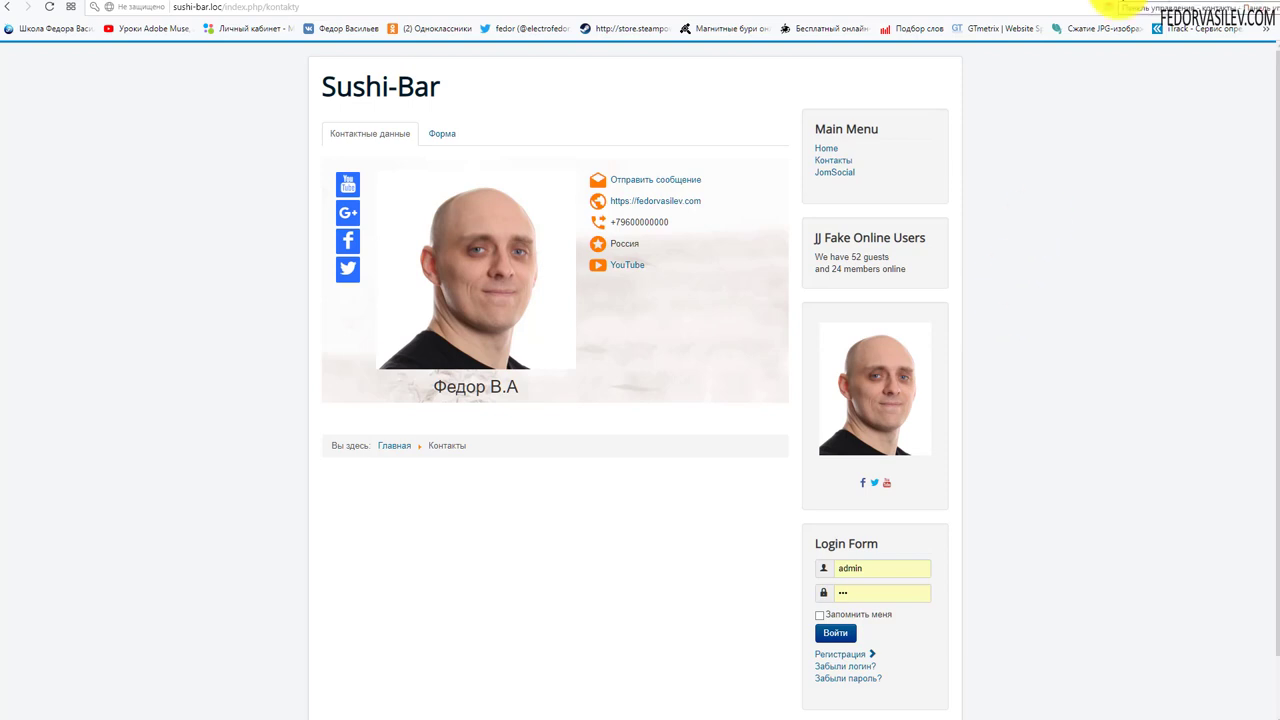
# Install the com_trombinoscopecontactspro.zip package through the extension installer of the kontact.loc admin site
pyautogui.click(1108, 6)
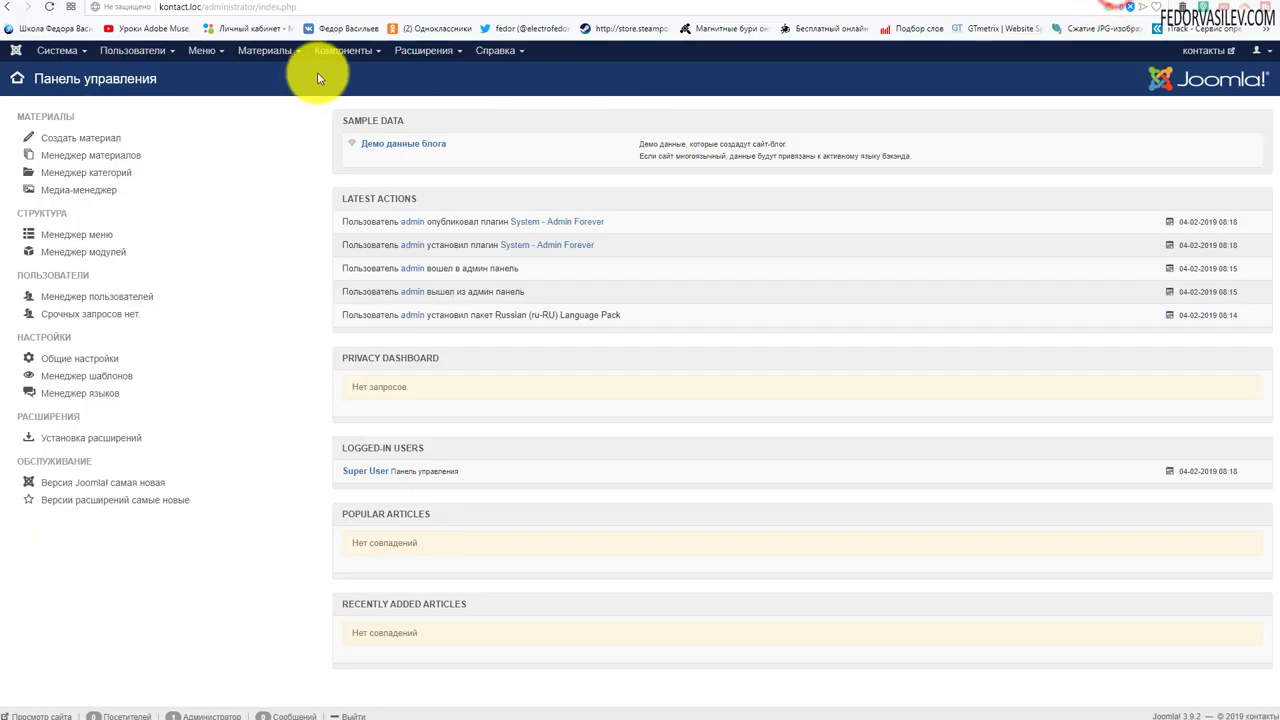
pyautogui.click(423, 51)
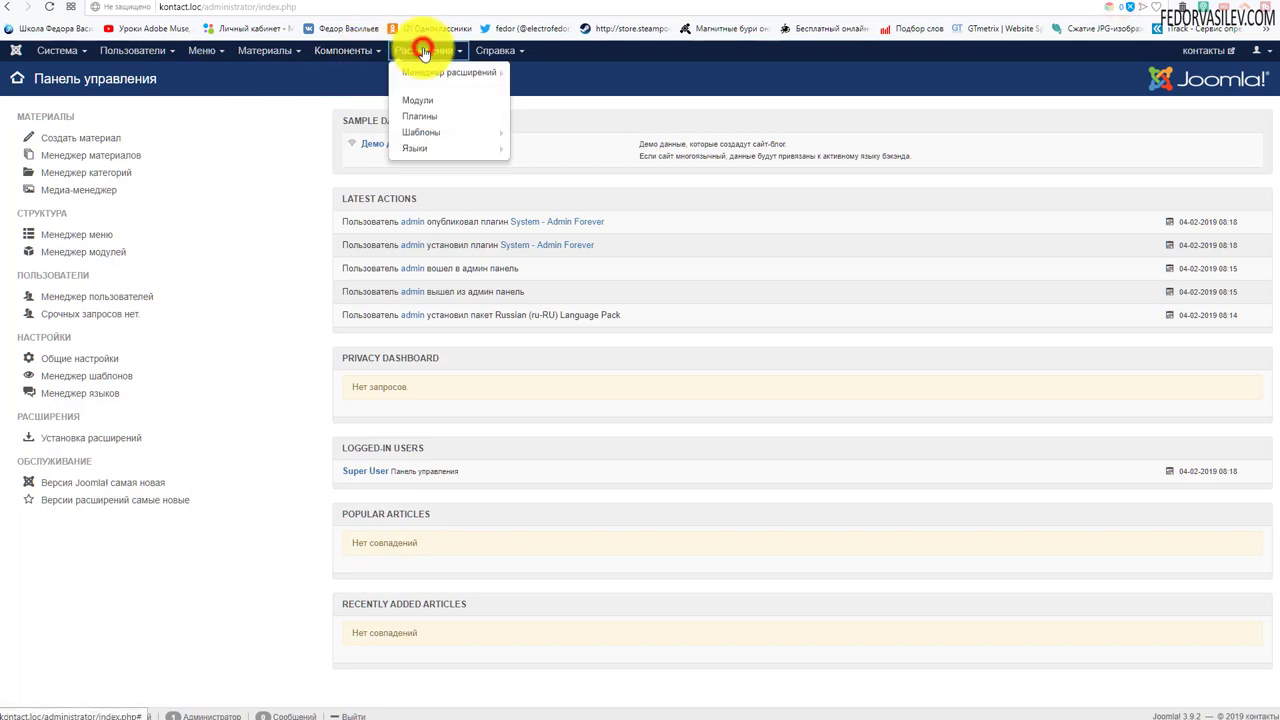
pyautogui.moveTo(430, 77)
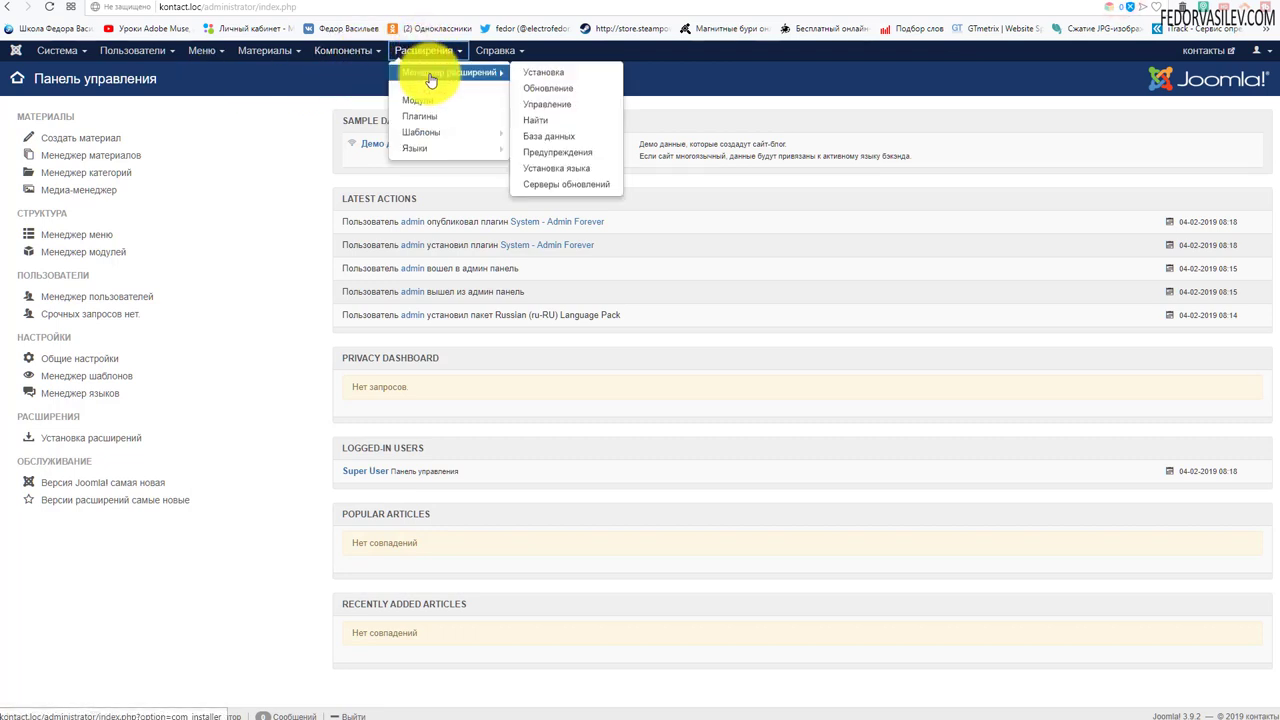
pyautogui.click(540, 72)
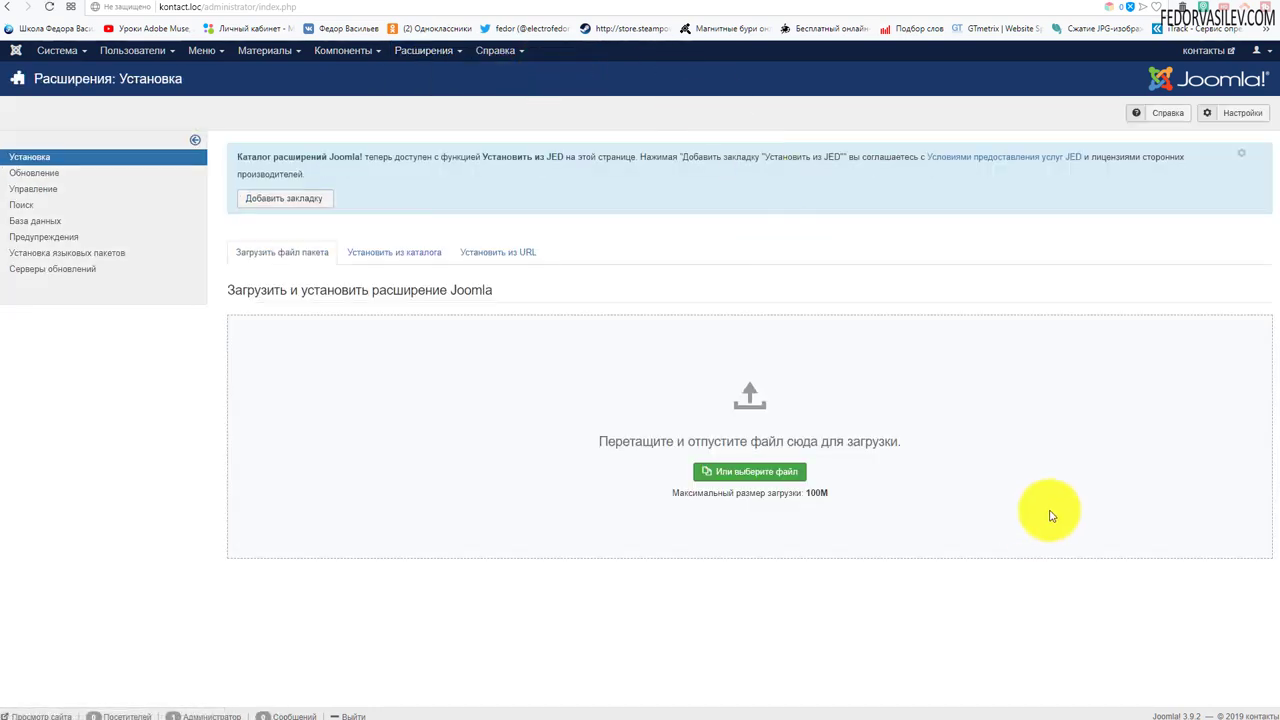
pyautogui.hotkey('alt', 'Tab')
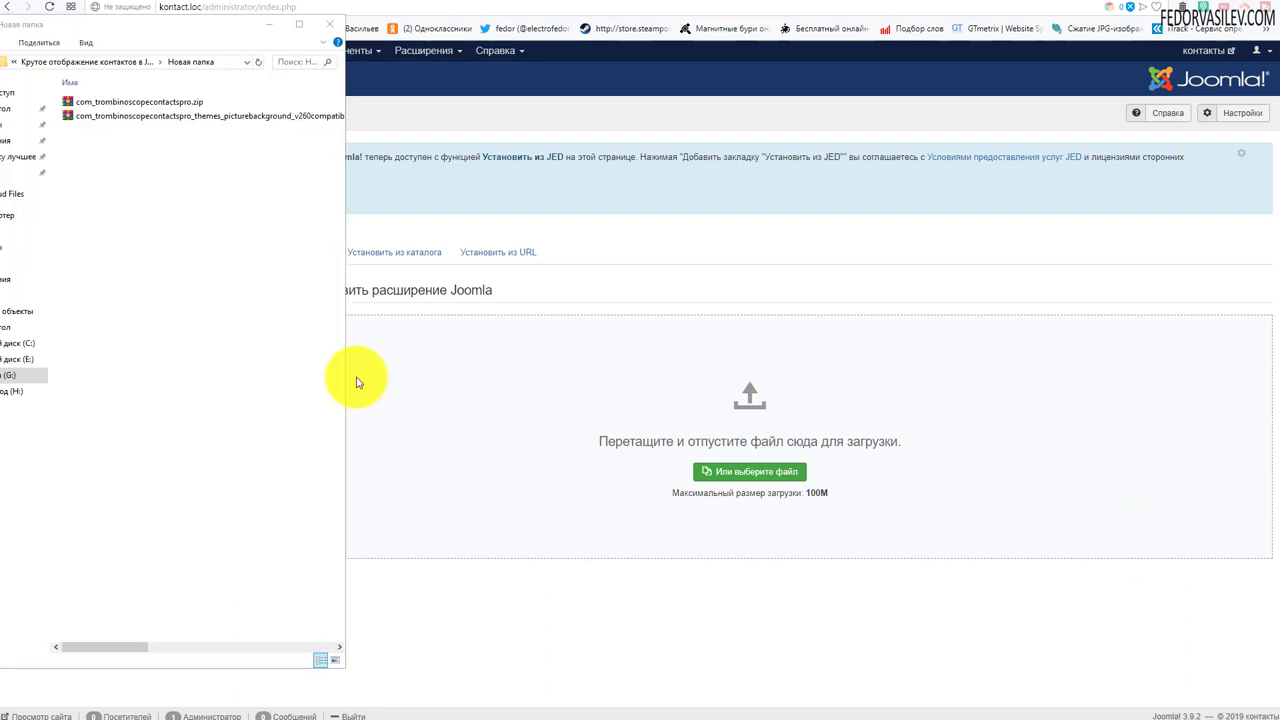
pyautogui.click(143, 108)
pyautogui.moveTo(143, 108); pyautogui.dragTo(694, 382)
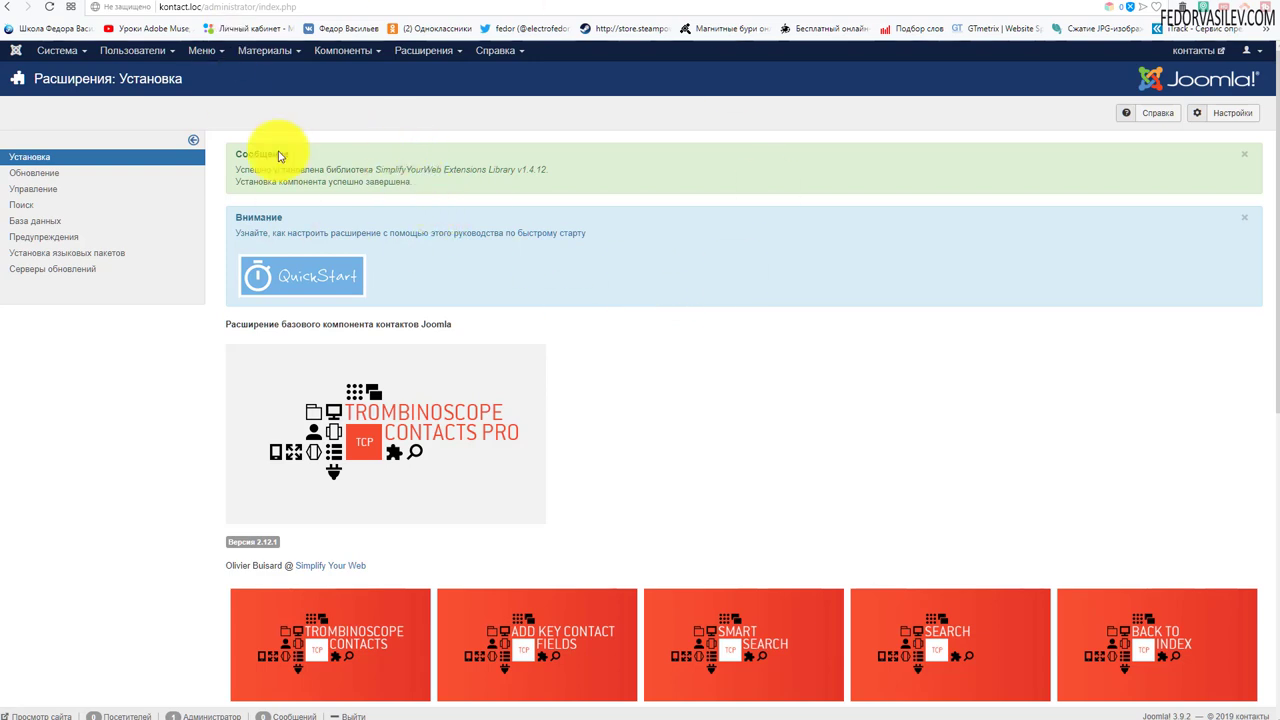
# Examine the installed Trombinoscope modules and plugins and the entries for Trombinoscope Contacts Pro and Contacts among the components
pyautogui.click(324, 50)
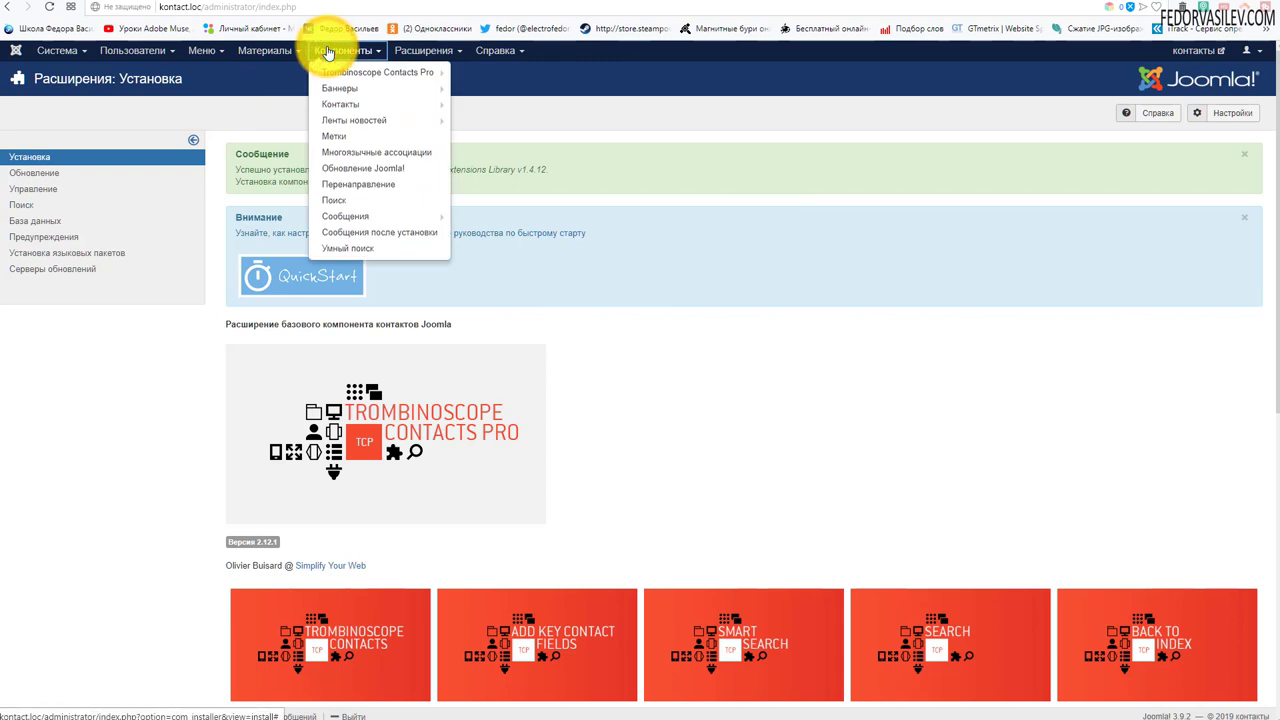
pyautogui.moveTo(338, 105)
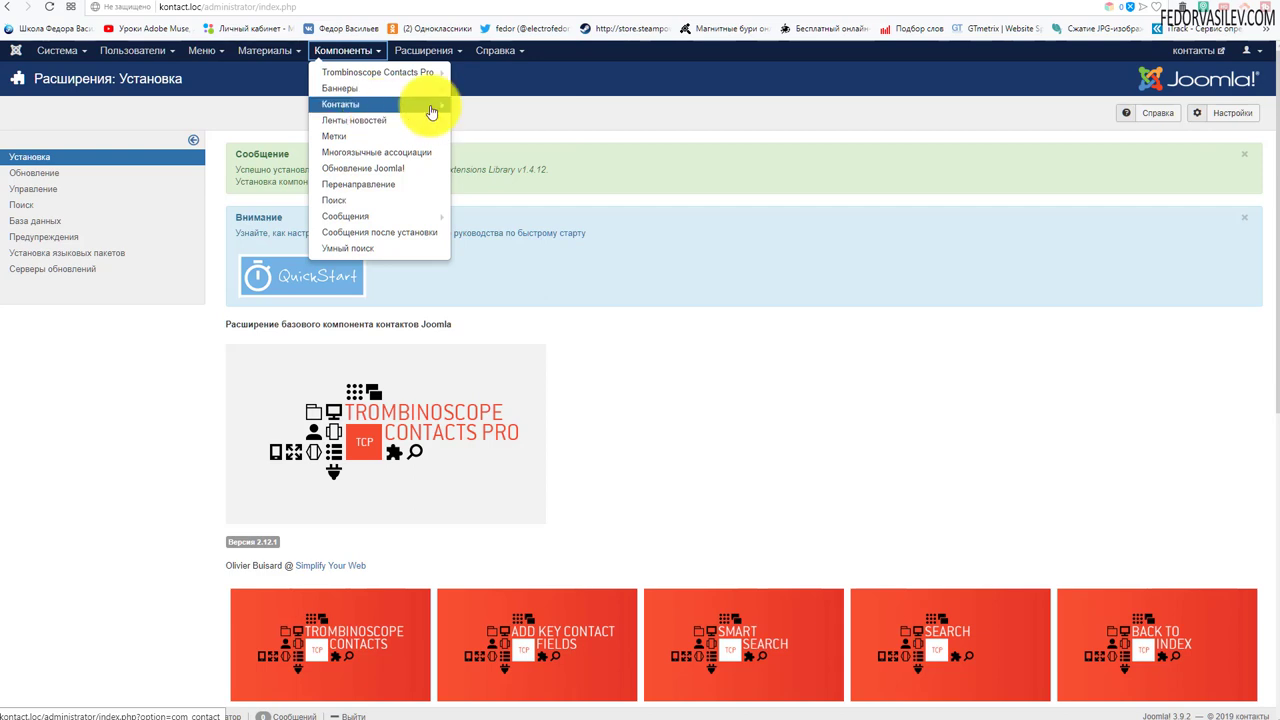
pyautogui.moveTo(400, 104)
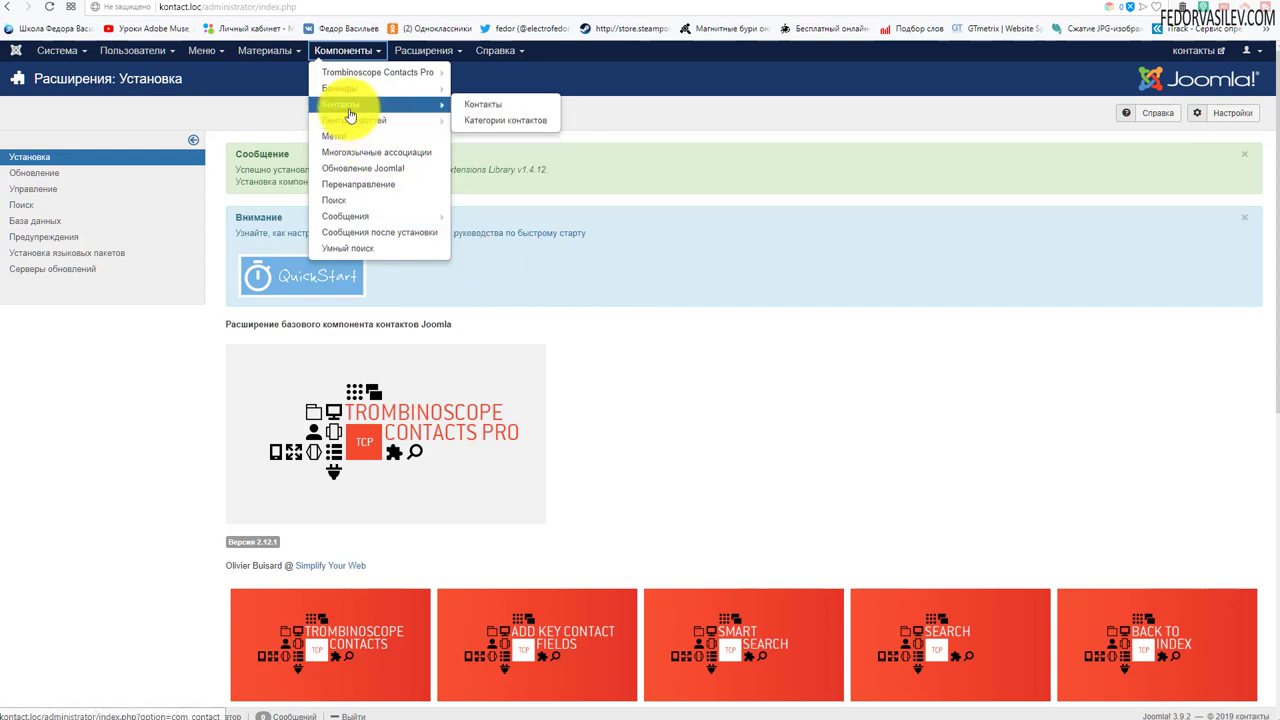
pyautogui.click(551, 289)
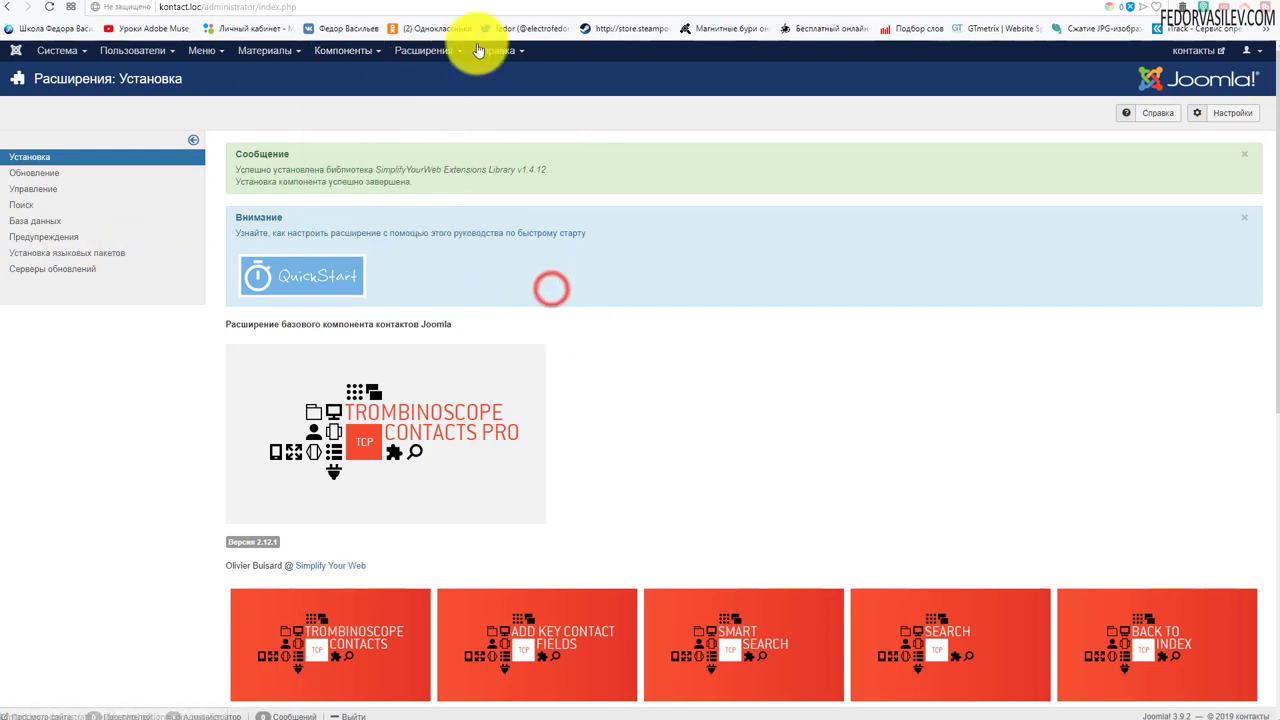
pyautogui.scroll(-4, 600, 350)
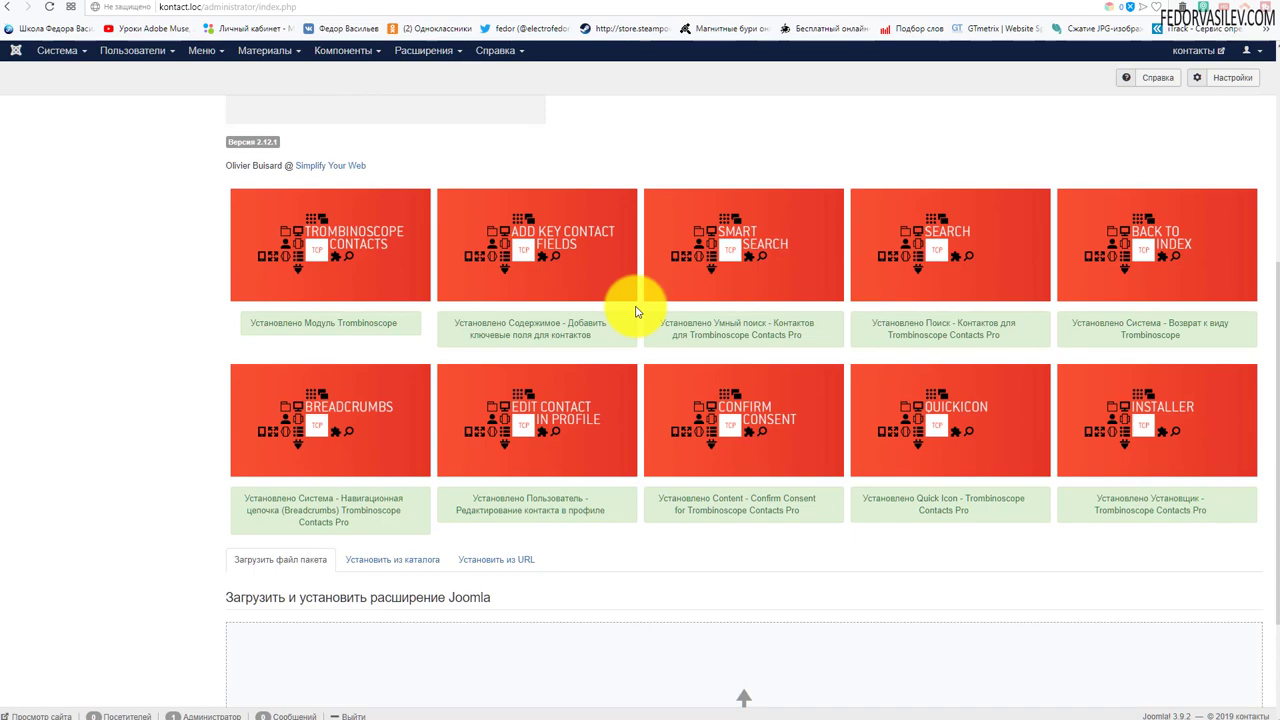
pyautogui.scroll(4, 635, 312)
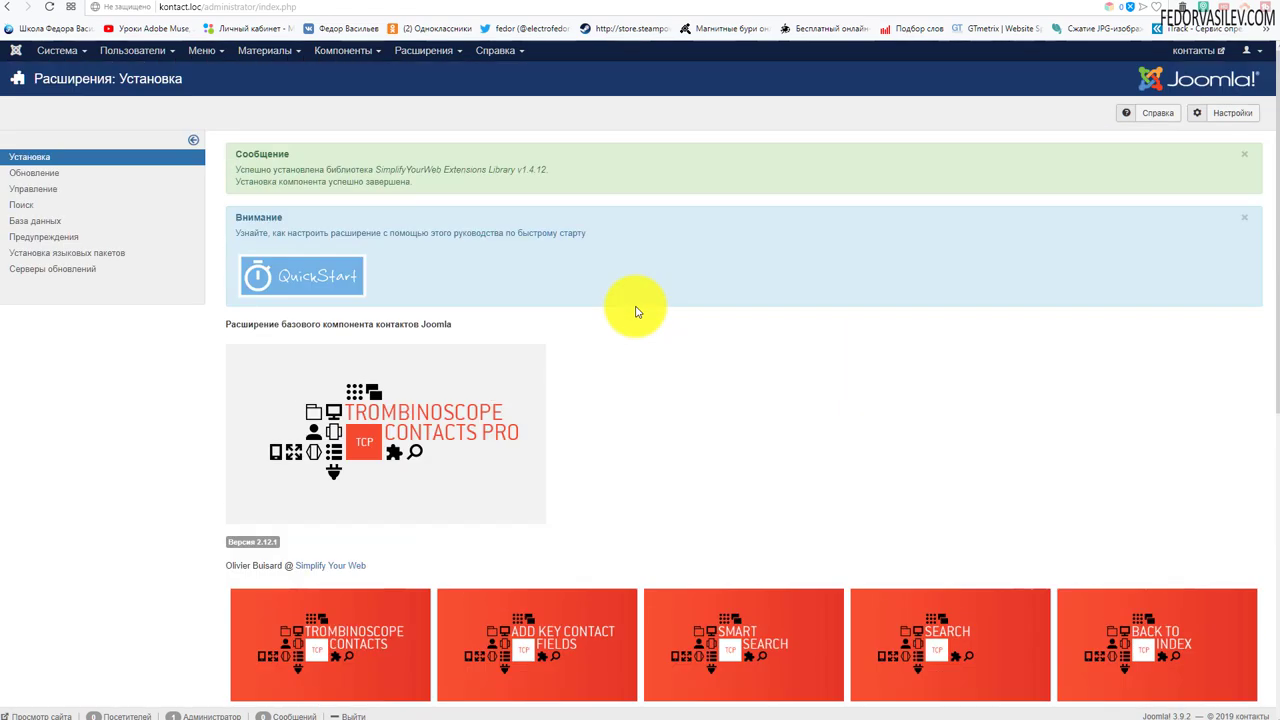
pyautogui.scroll(-4, 635, 312)
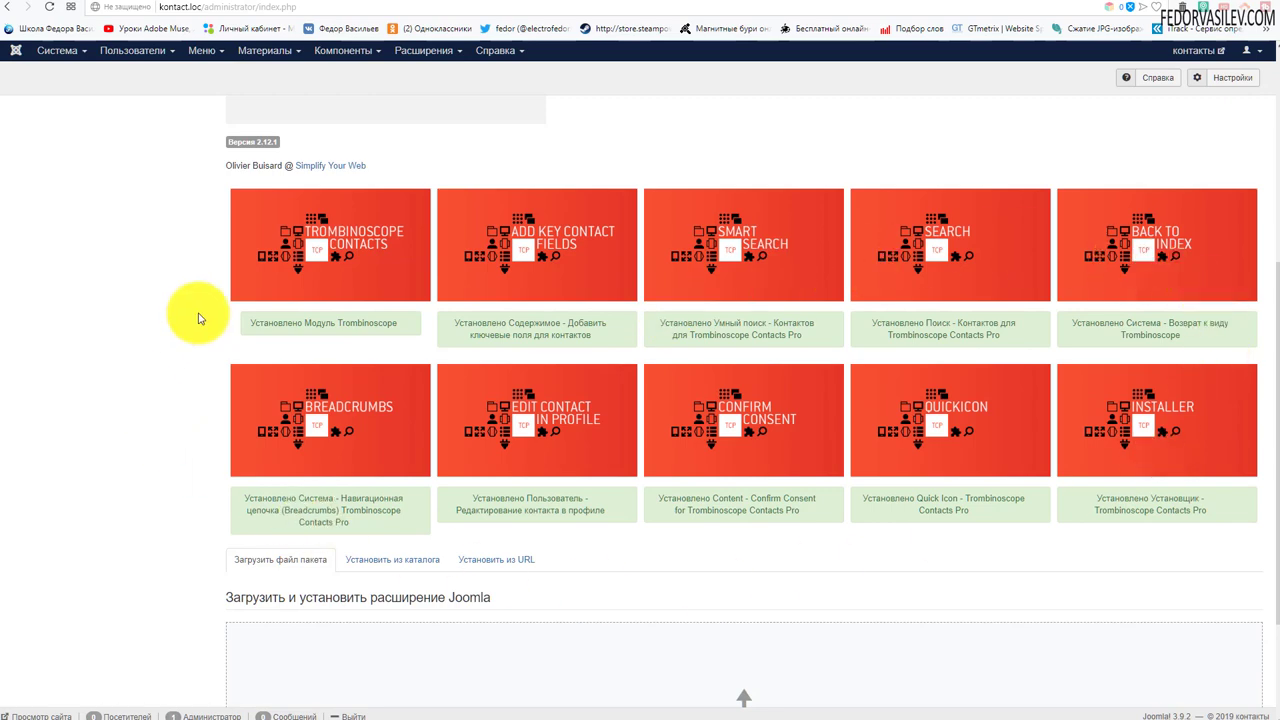
pyautogui.scroll(4, 523, 323)
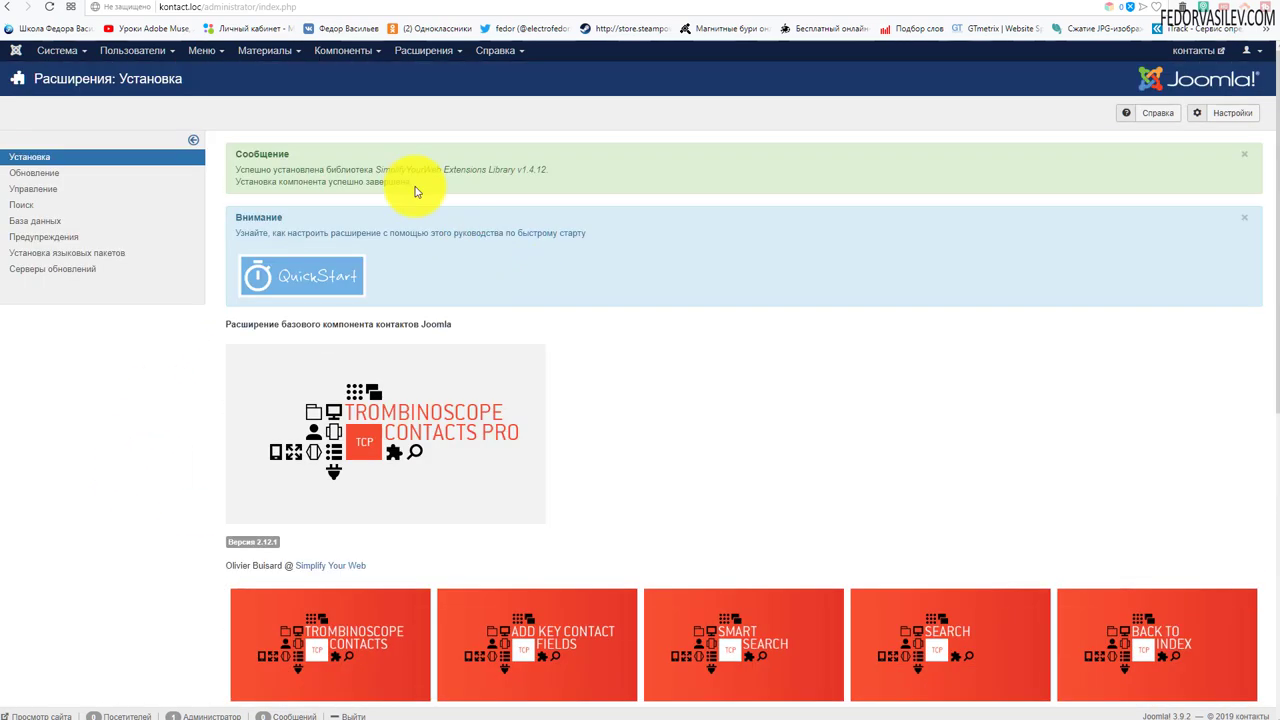
pyautogui.click(343, 55)
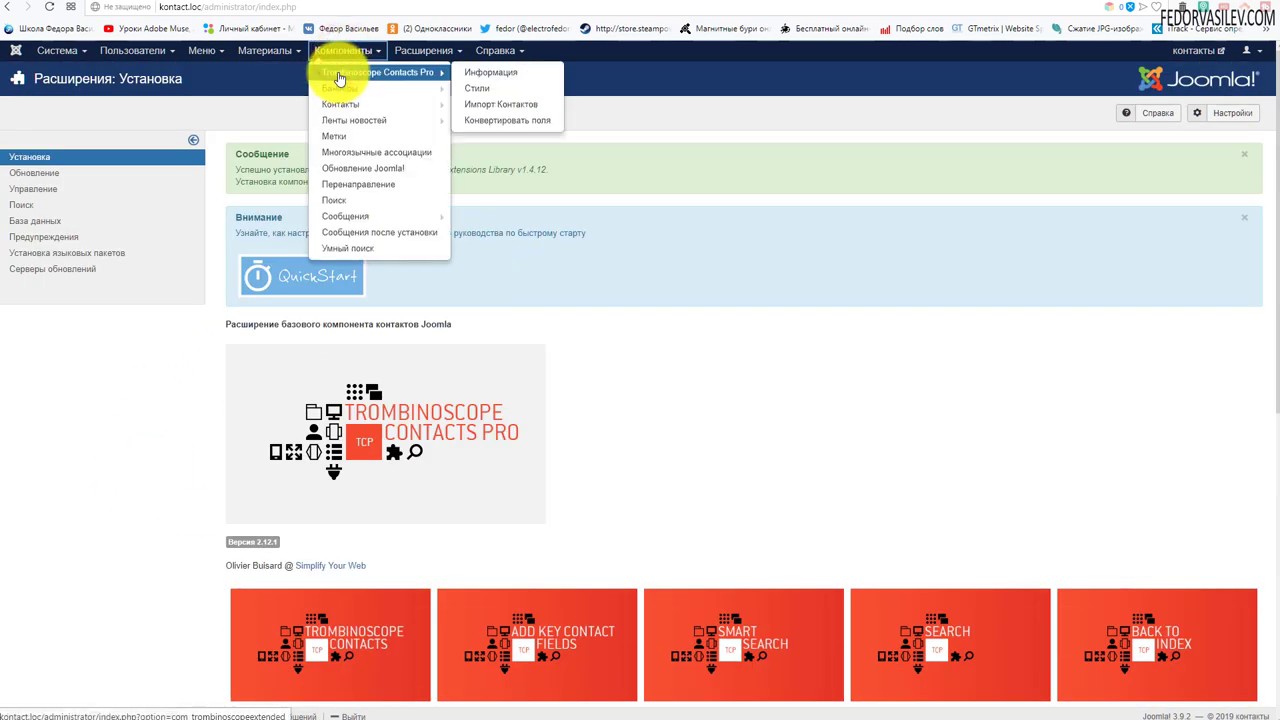
pyautogui.click(548, 100)
# Open the site module list and locate the Trombinoscope Contacts module
pyautogui.click(424, 50)
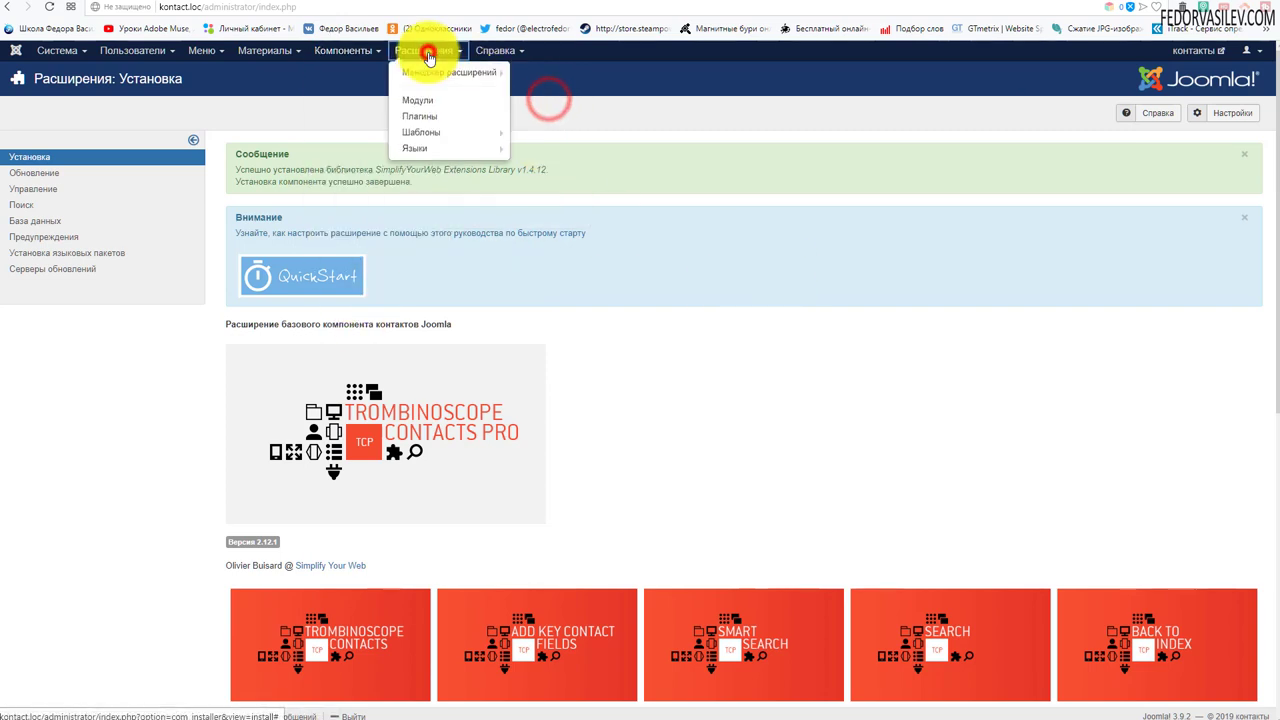
pyautogui.click(443, 103)
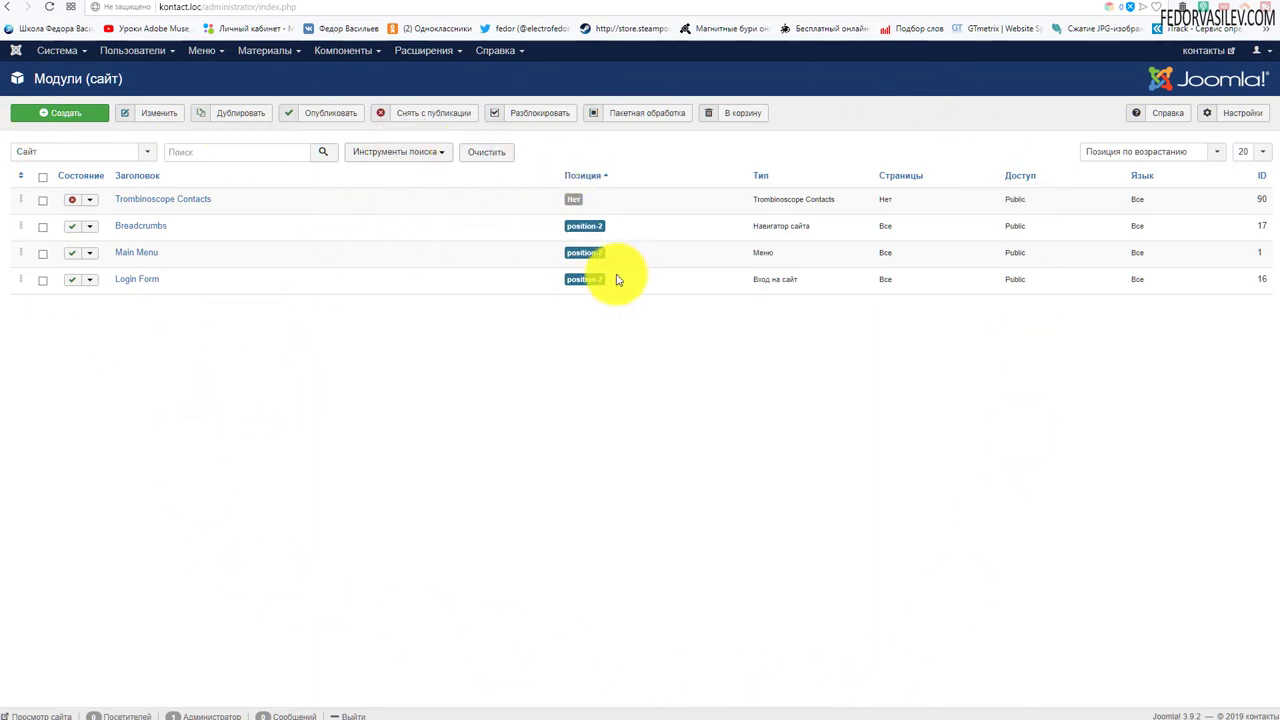
pyautogui.moveTo(220, 200); pyautogui.dragTo(114, 196)
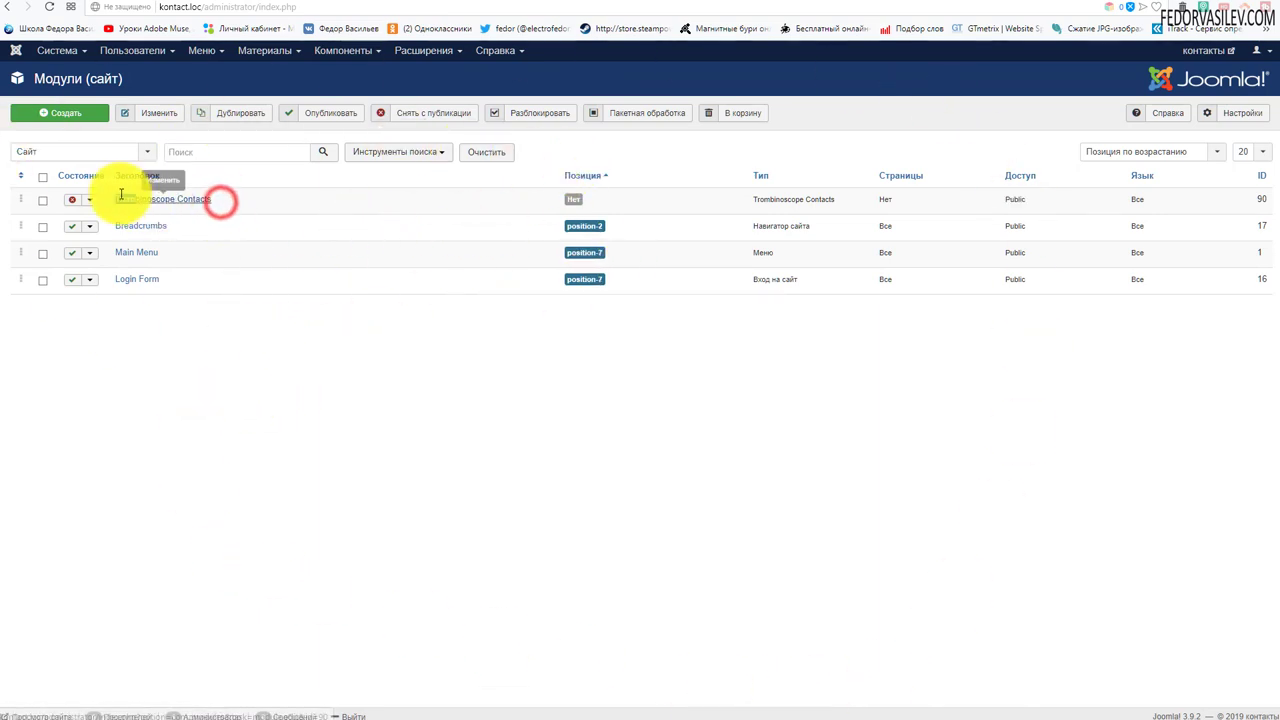
pyautogui.click(338, 194)
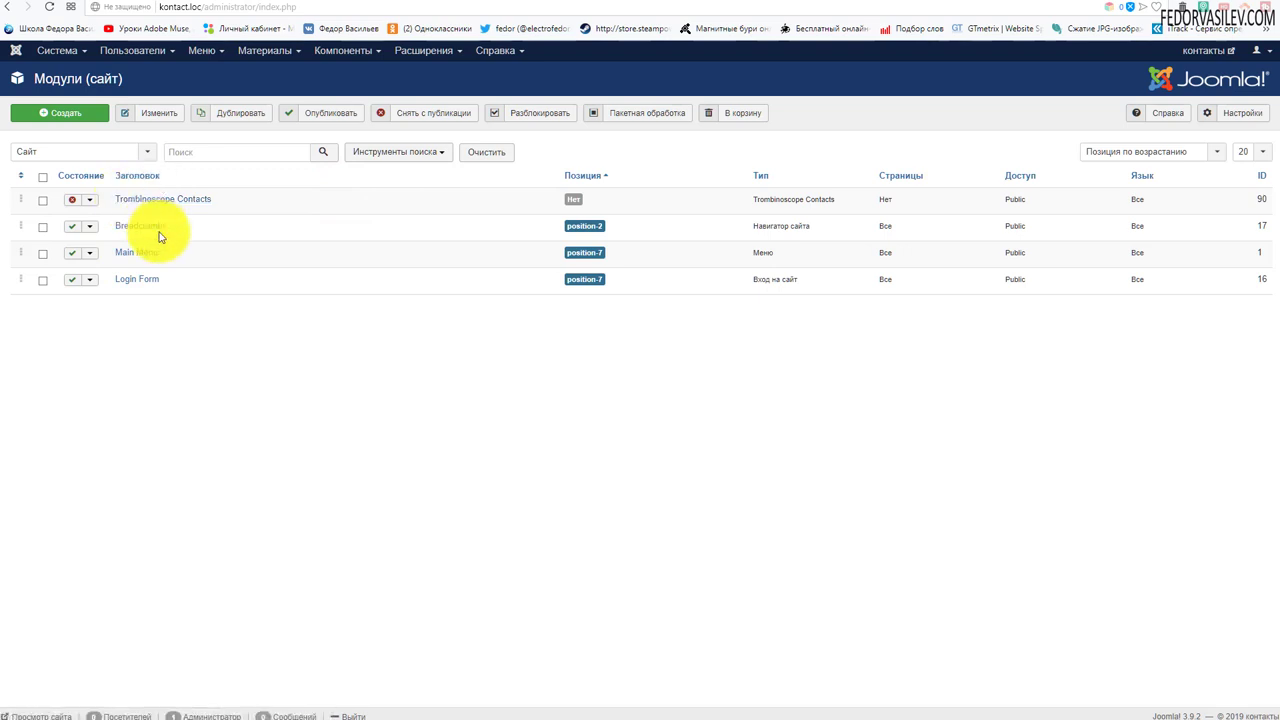
# Open the standard contact manager and check its contact categories
pyautogui.click(356, 51)
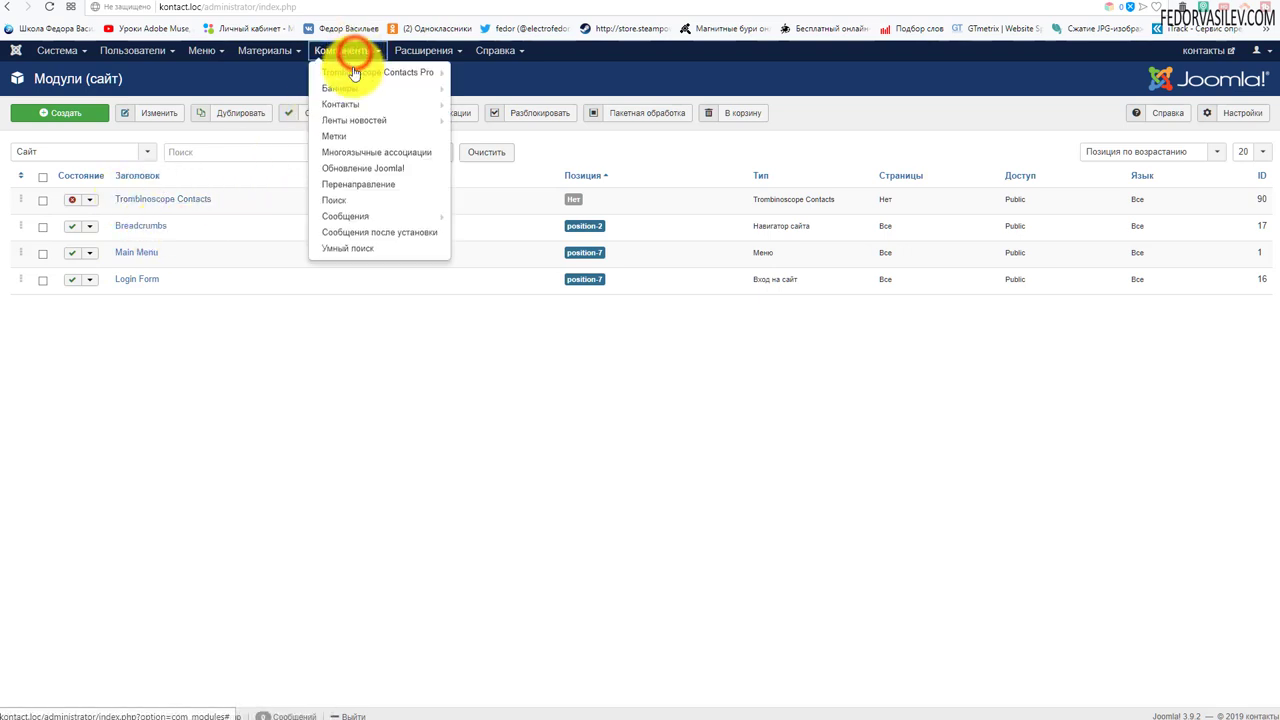
pyautogui.moveTo(352, 76)
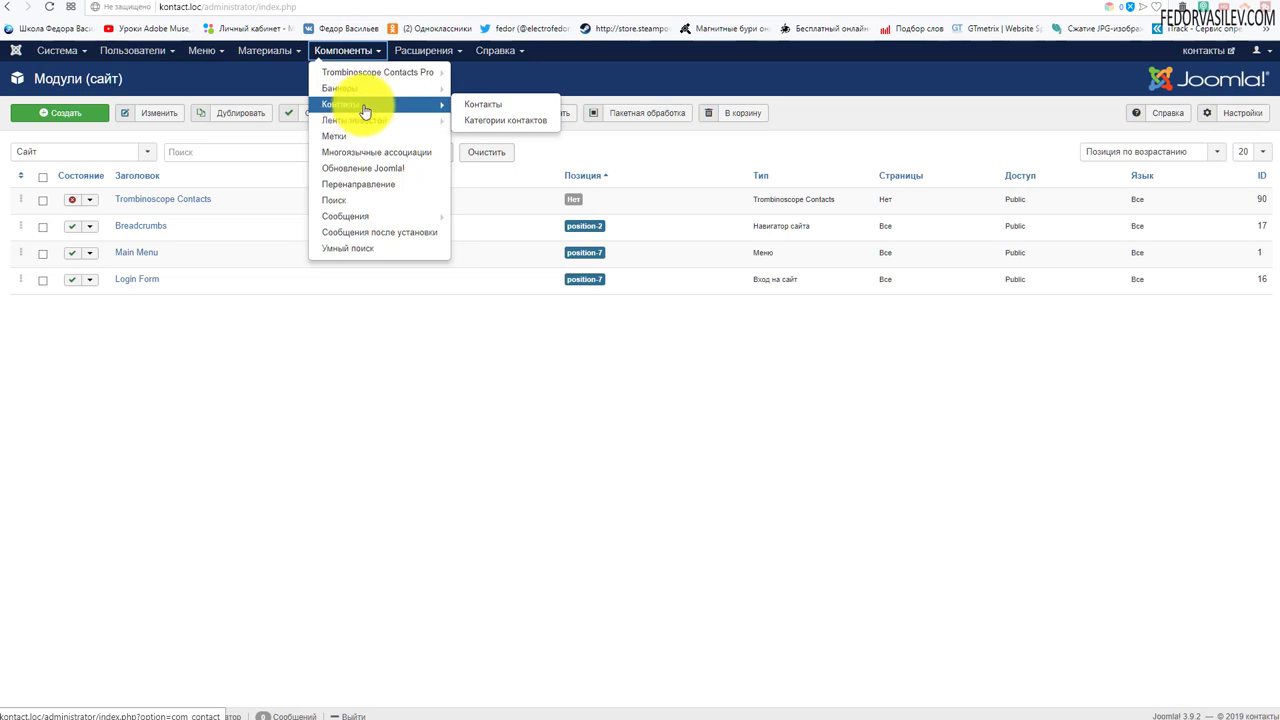
pyautogui.click(364, 106)
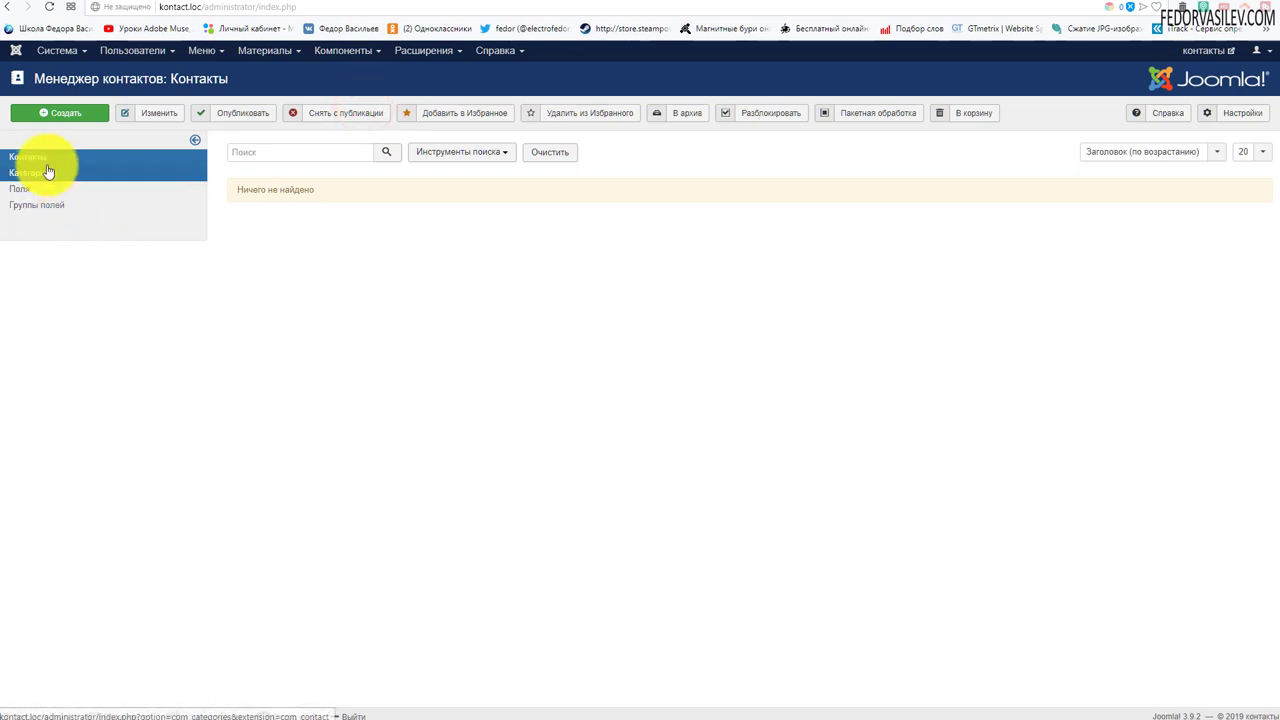
pyautogui.click(47, 172)
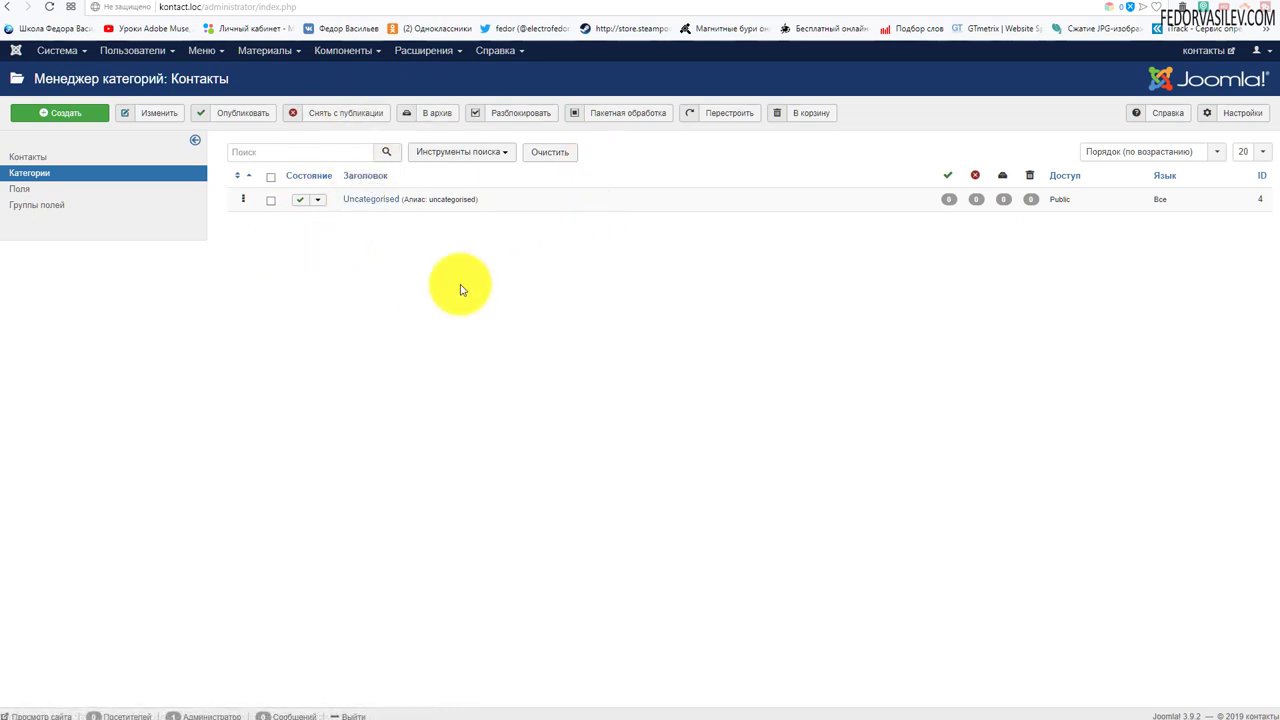
pyautogui.click(371, 203)
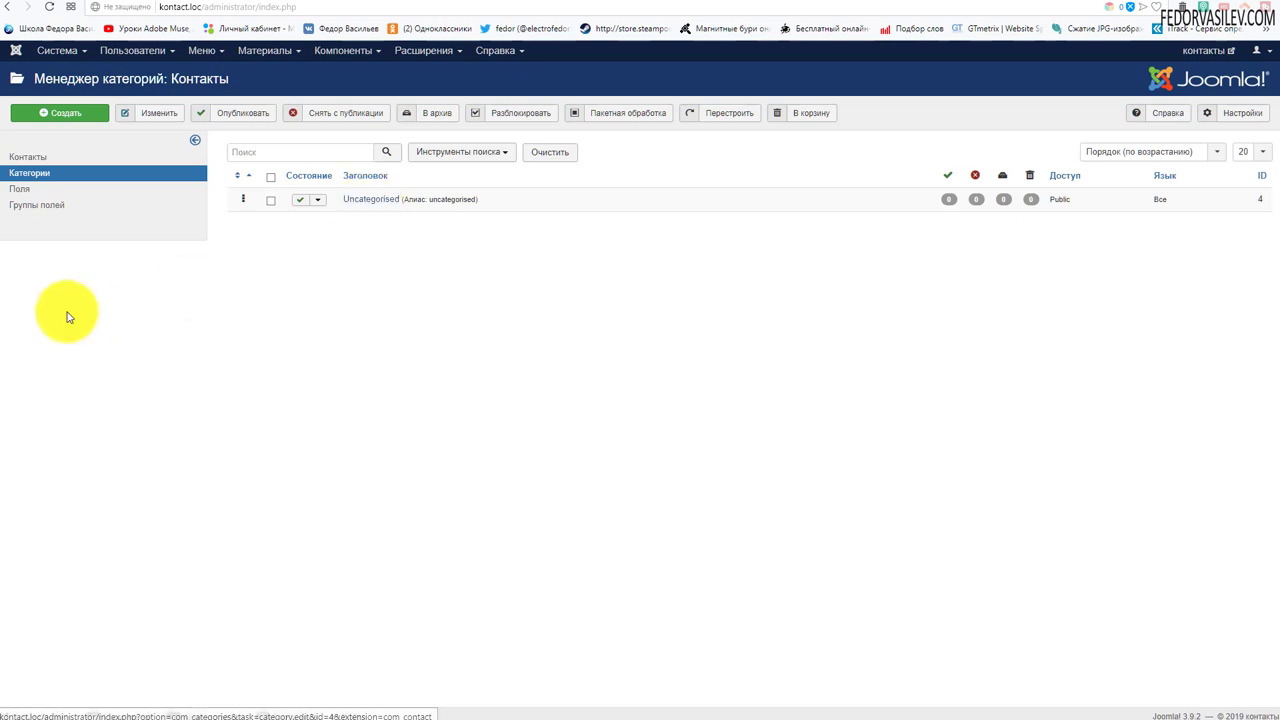
# Return to the contact list and start a new contact in the Uncategorised category
pyautogui.click(28, 158)
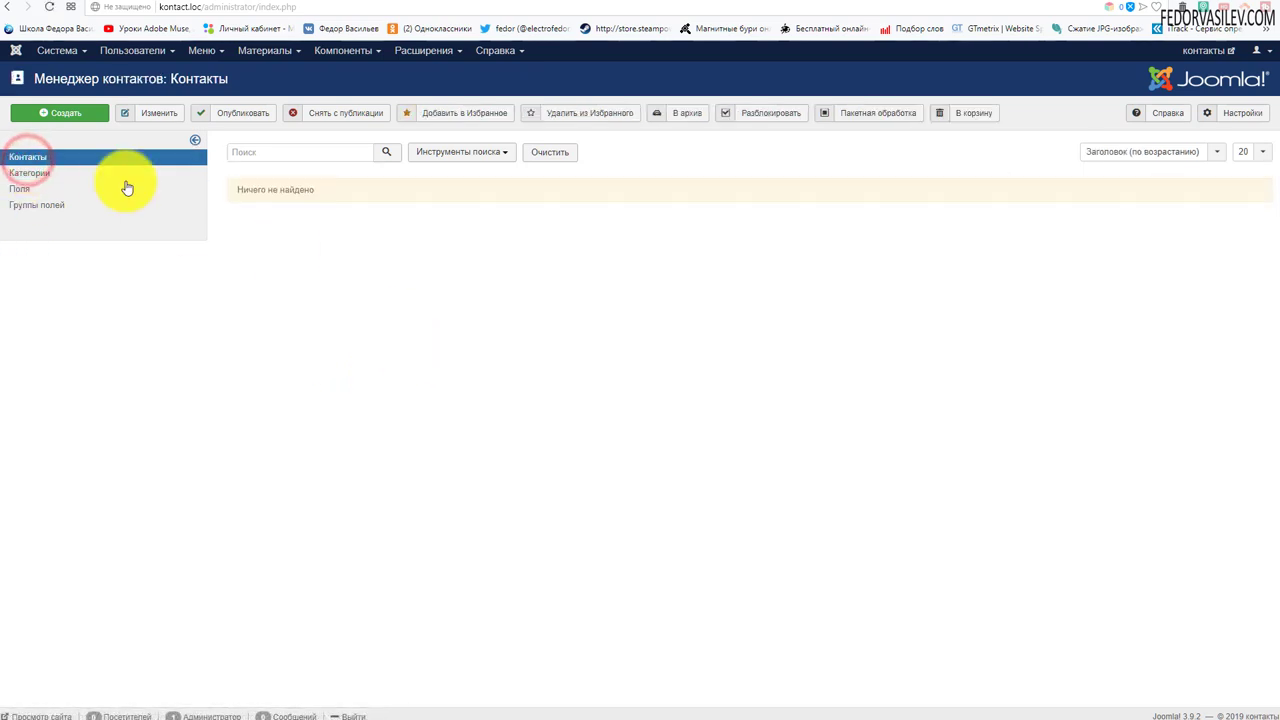
pyautogui.click(44, 112)
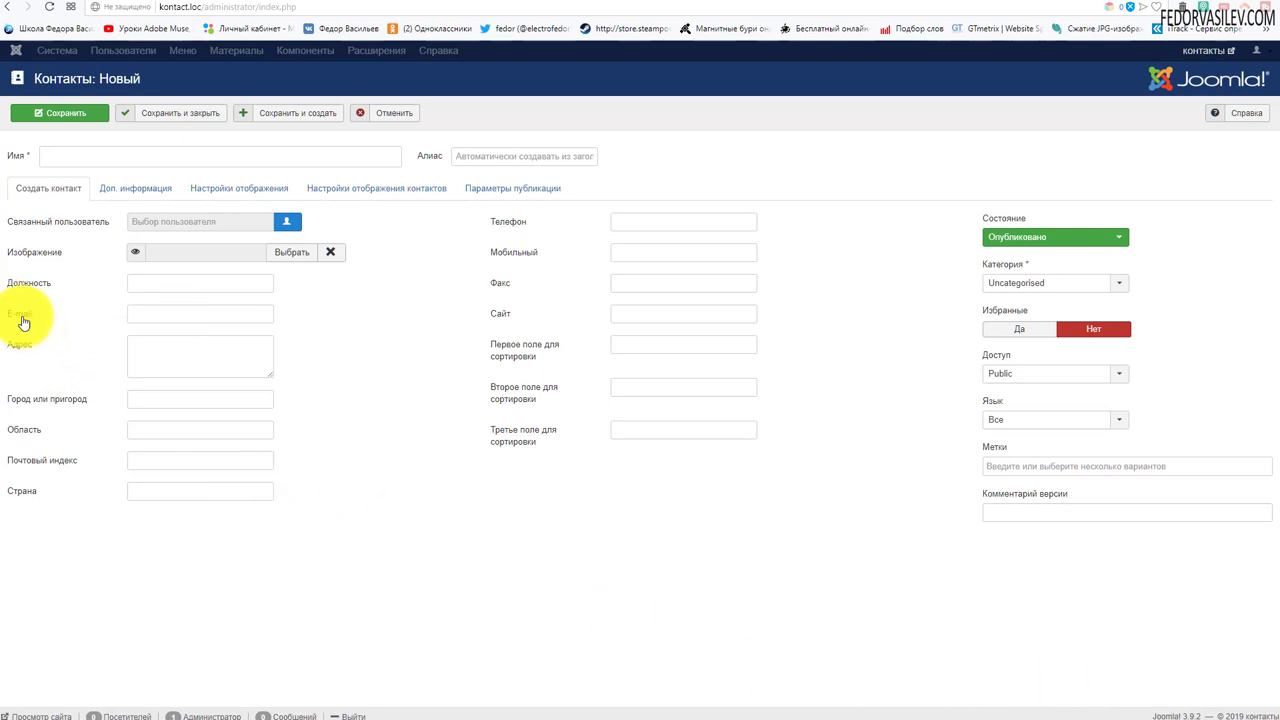
pyautogui.moveTo(29, 358)
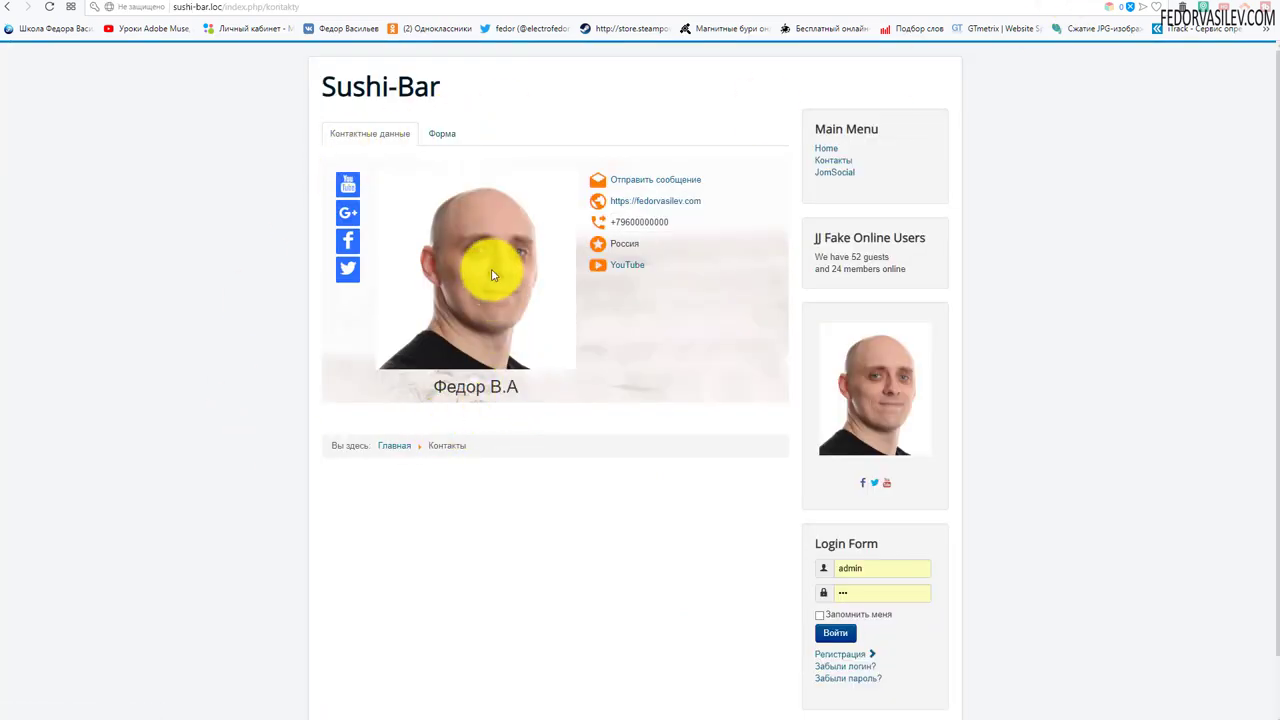
# Inspect the name on the Sushi-Bar site's sample contact card and bring up that contact's editing form
pyautogui.tripleClick(520, 385)
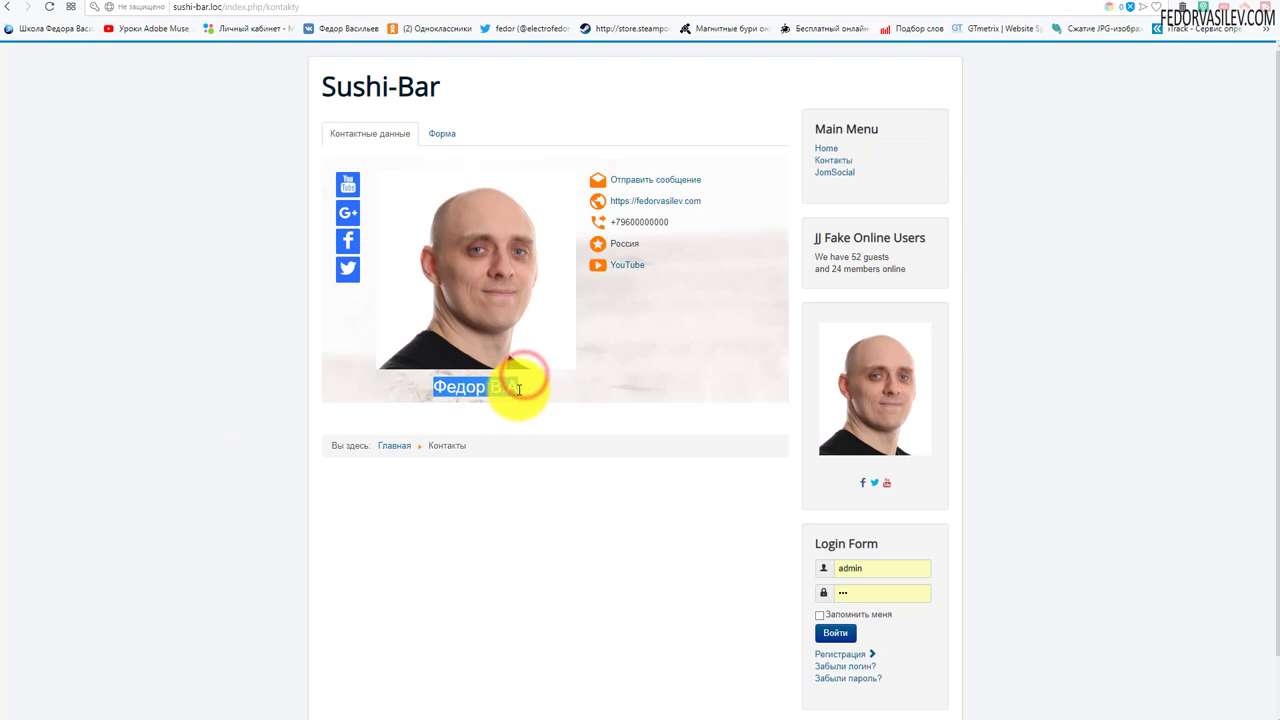
pyautogui.click(564, 411)
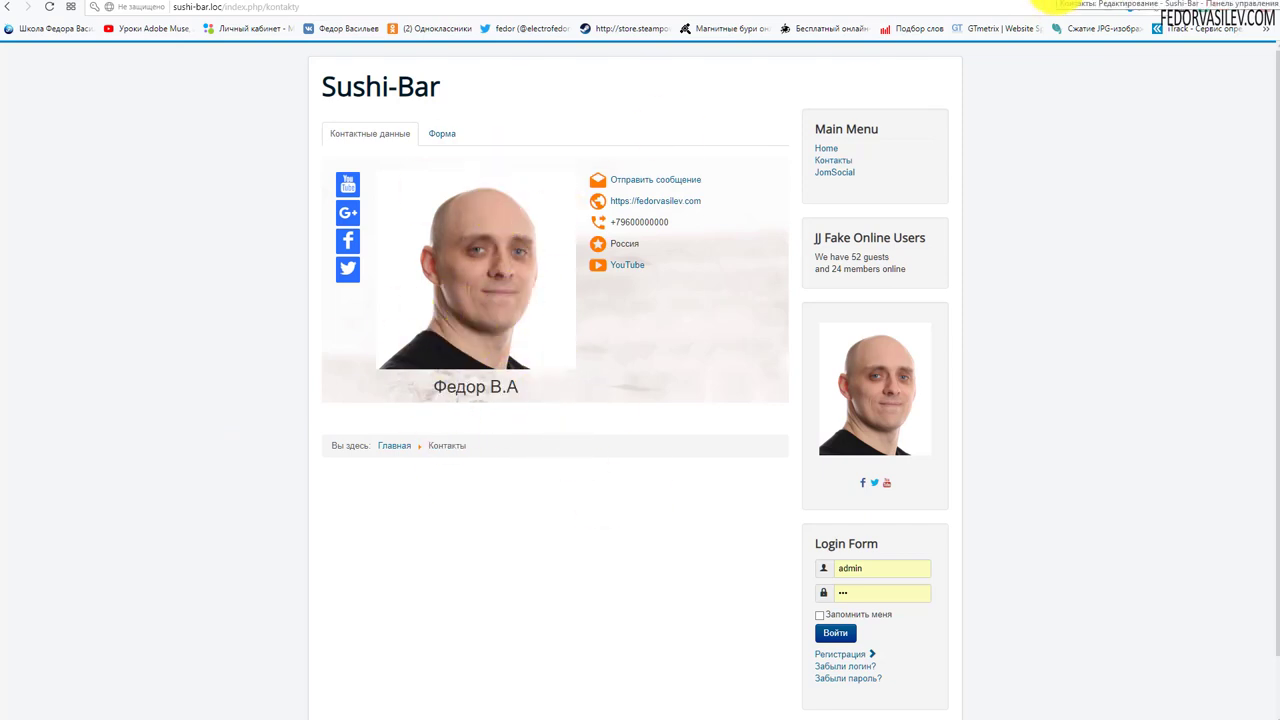
pyautogui.click(1058, 4)
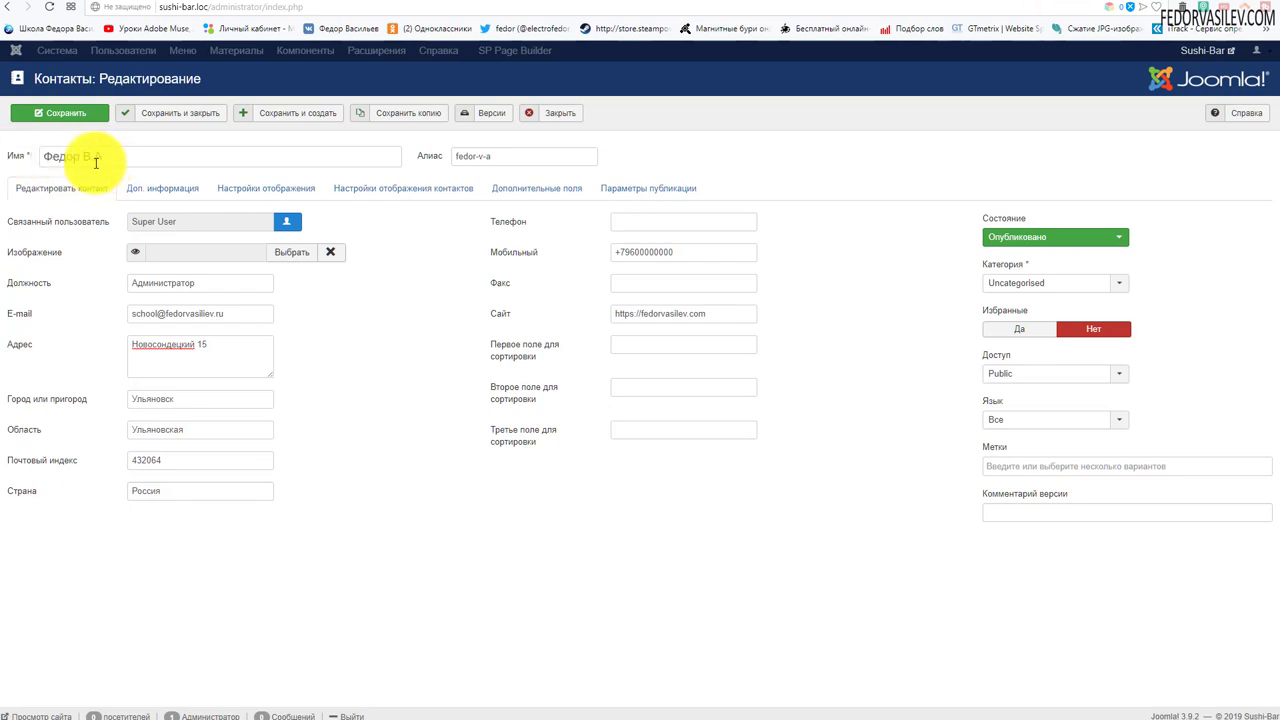
# Fill in the new kontact.loc contact after the Sushi-Bar sample, with the position Администратор, and save and close it
pyautogui.moveTo(92, 226)
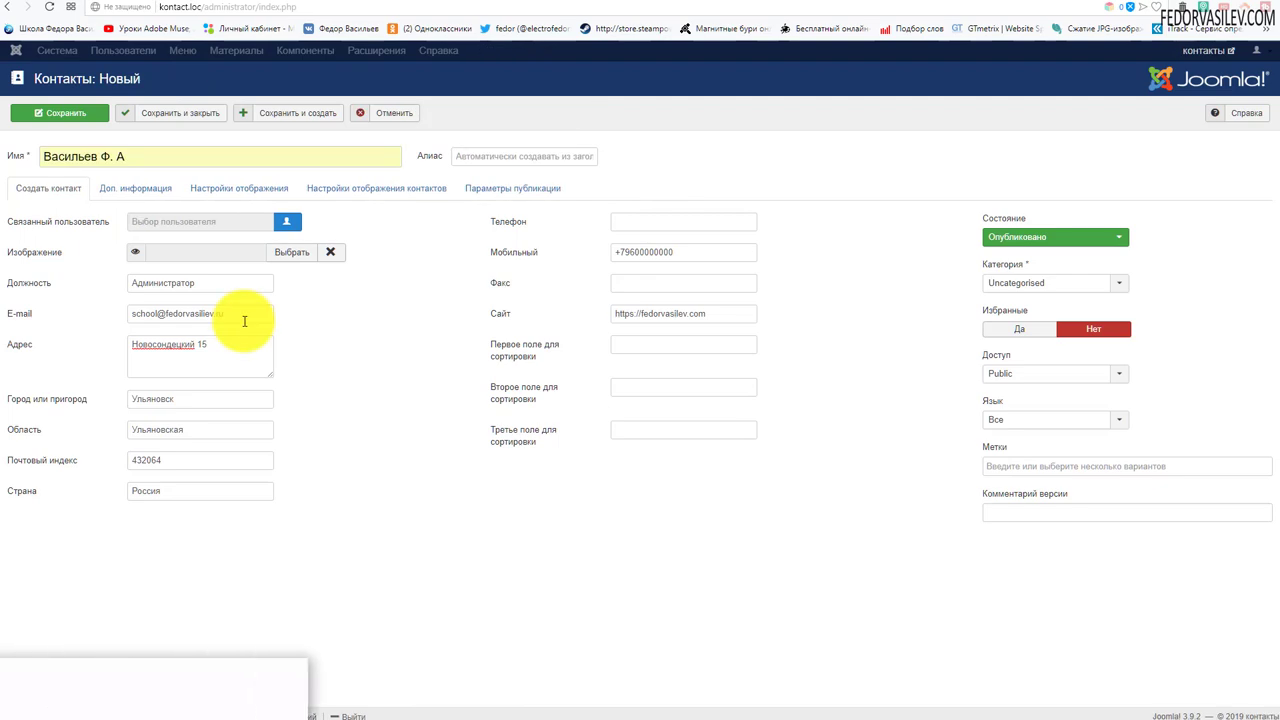
pyautogui.click(188, 118)
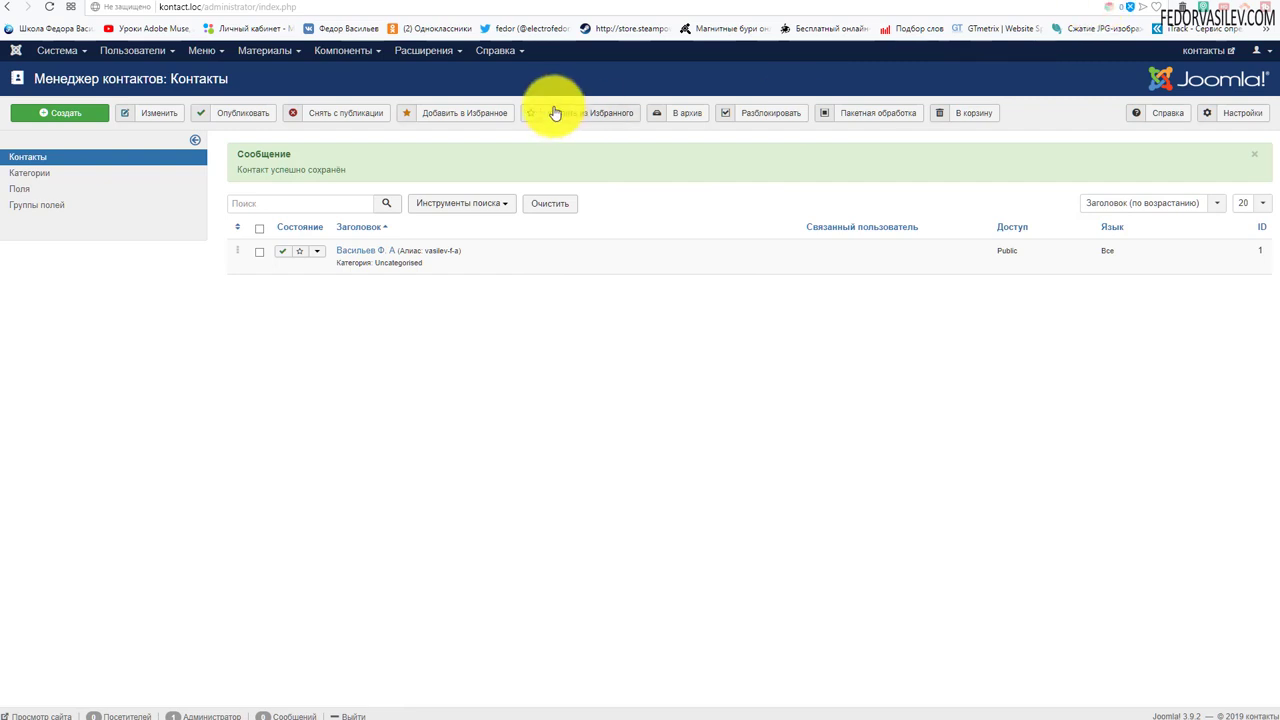
# Open the Trombinoscope Contacts Pro information page and review its version, tools, help links and plugin list
pyautogui.click(355, 55)
pyautogui.moveTo(369, 77)
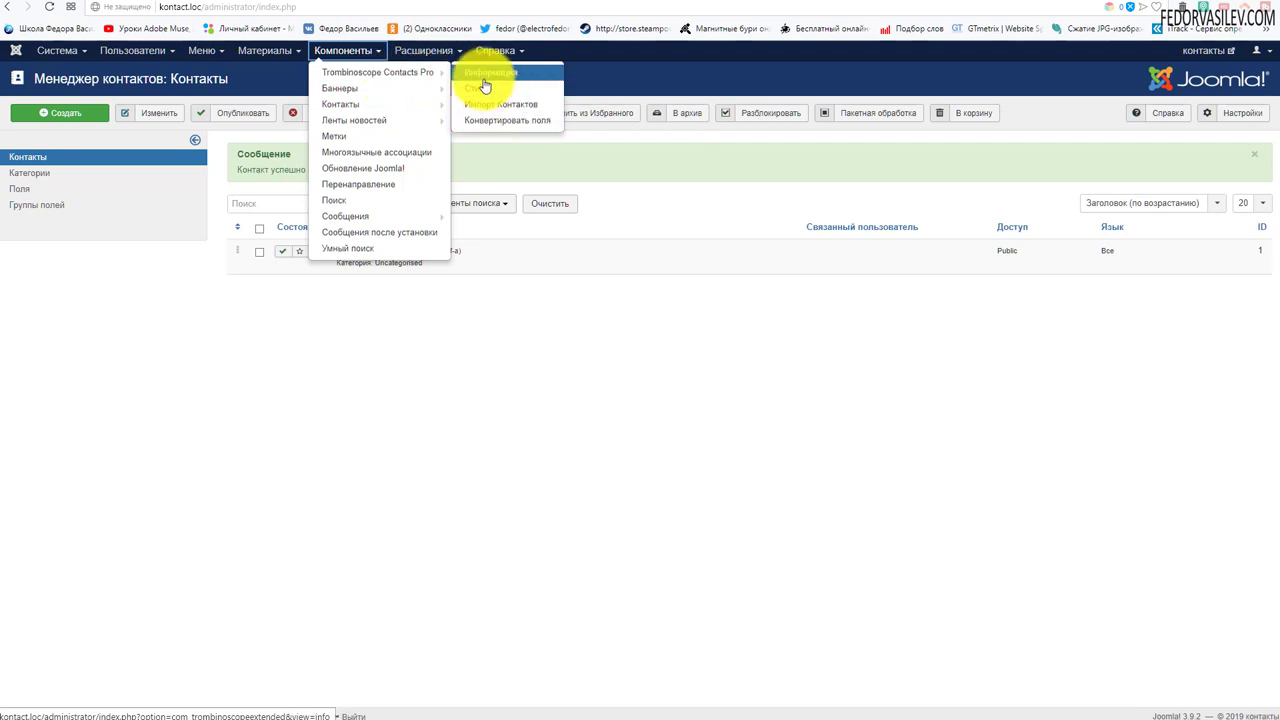
pyautogui.click(425, 78)
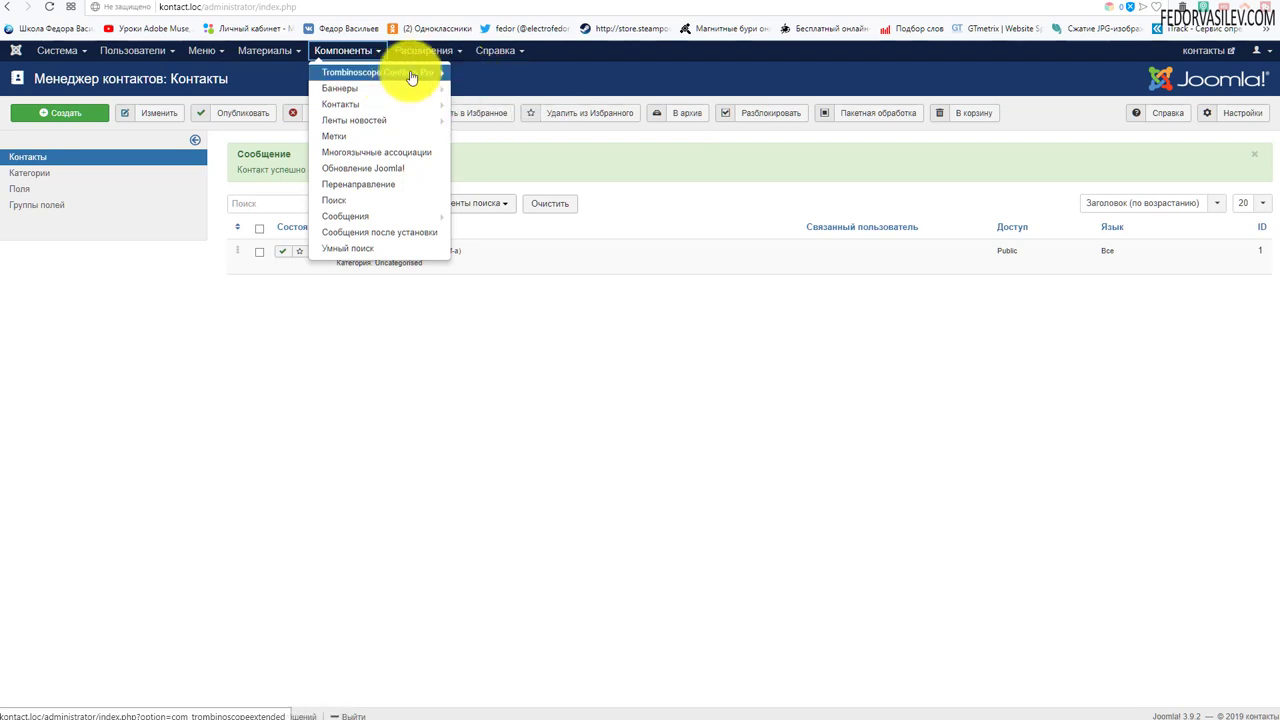
pyautogui.click(412, 74)
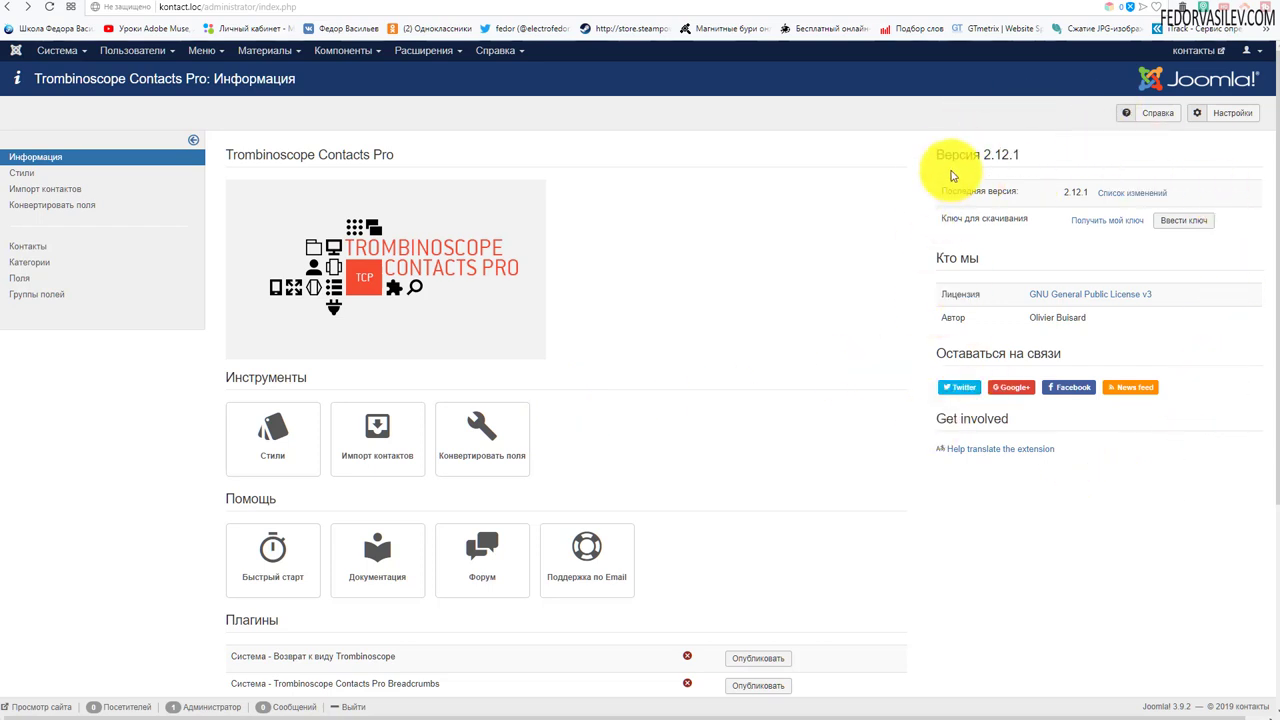
pyautogui.moveTo(978, 155); pyautogui.dragTo(1020, 155)
pyautogui.click(1146, 150)
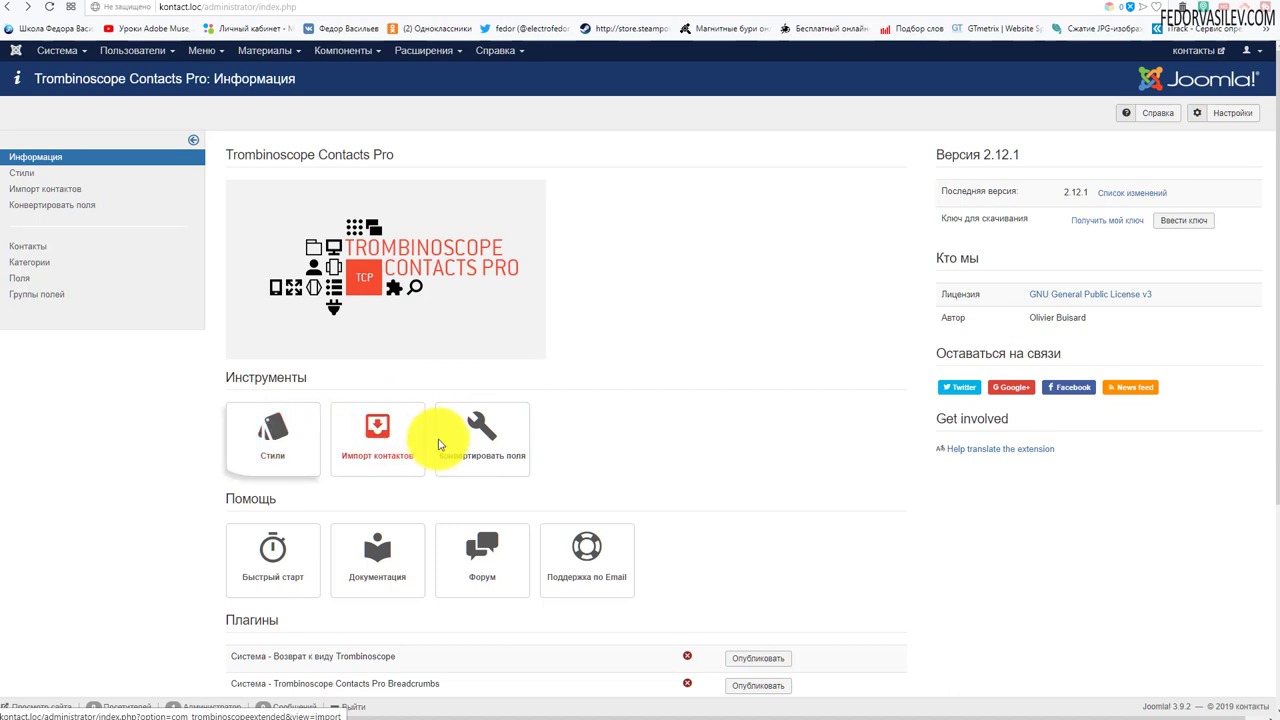
pyautogui.scroll(-1, 463, 434)
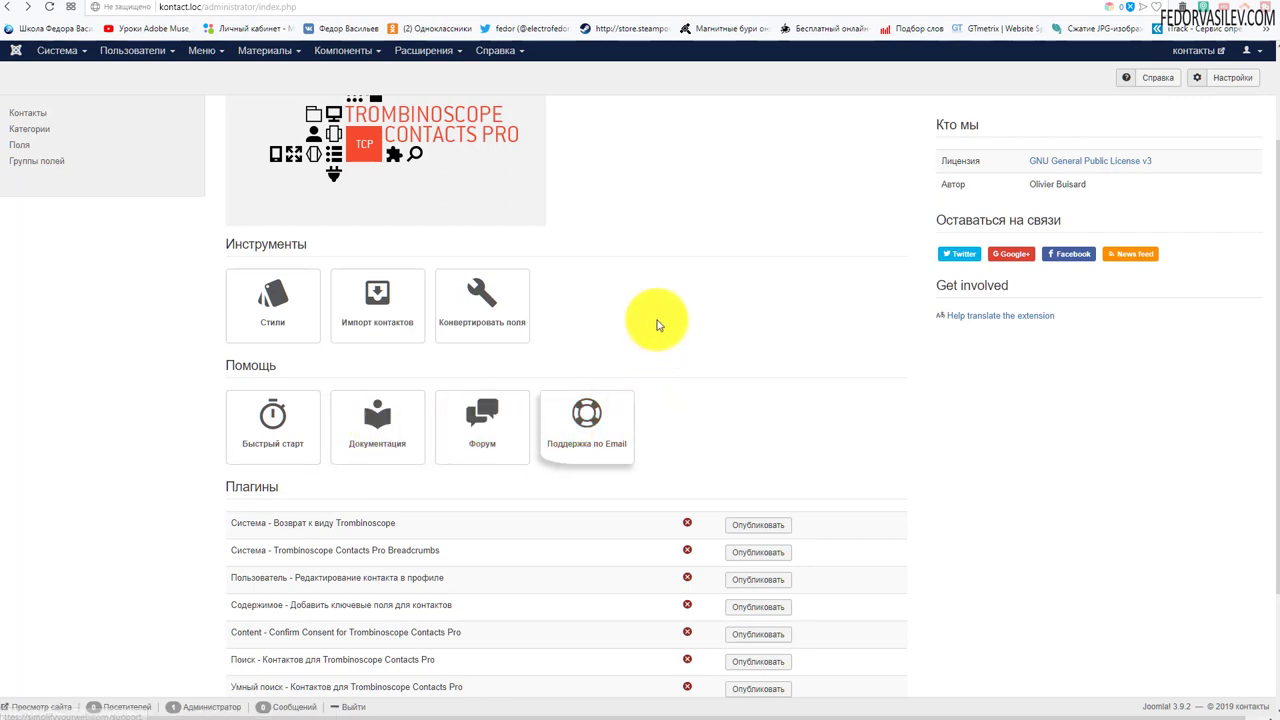
pyautogui.scroll(-2, 690, 335)
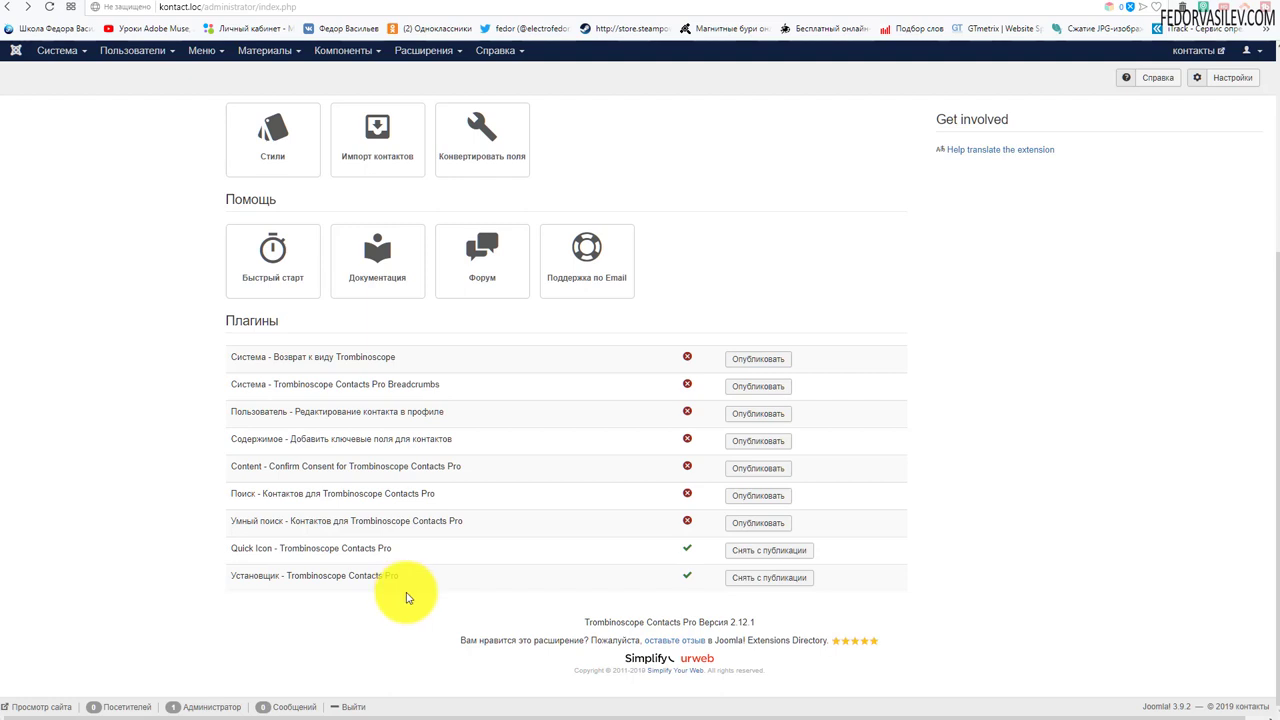
pyautogui.scroll(3, 350, 330)
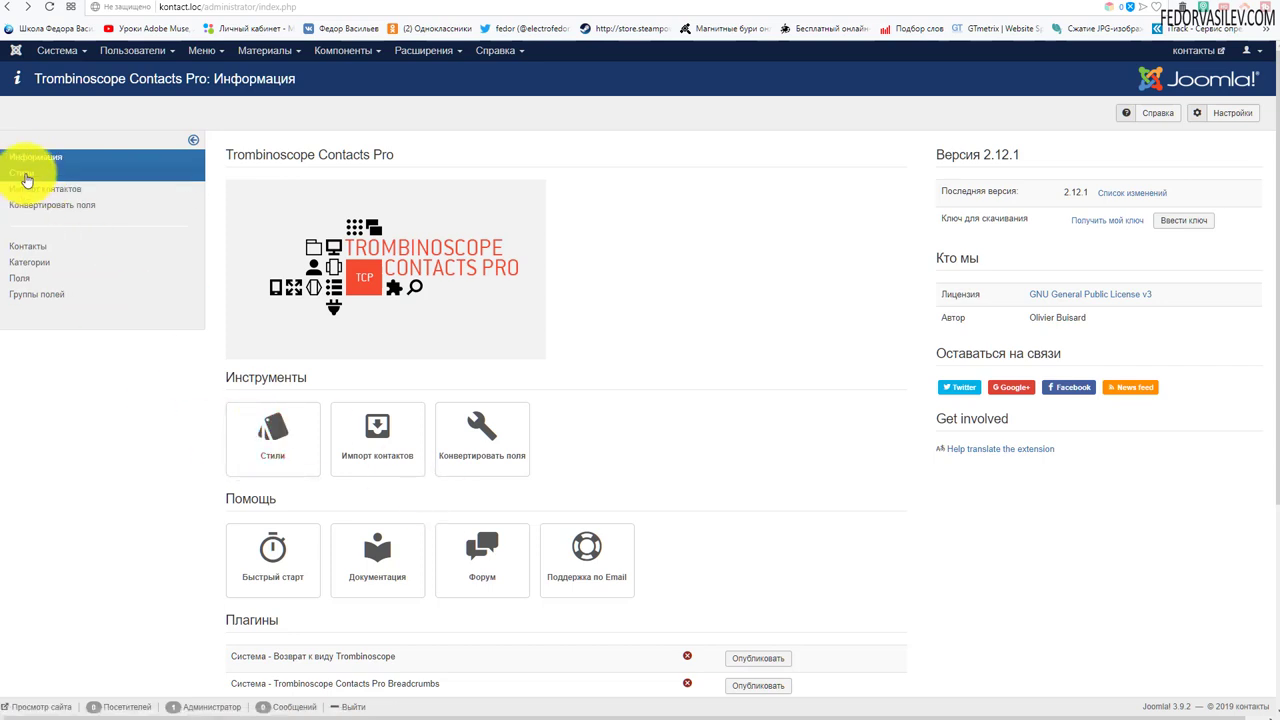
# Check the contact list linked from the component, return to the Trombinoscope Contacts Pro information page and look through its plugins again
pyautogui.click(27, 176)
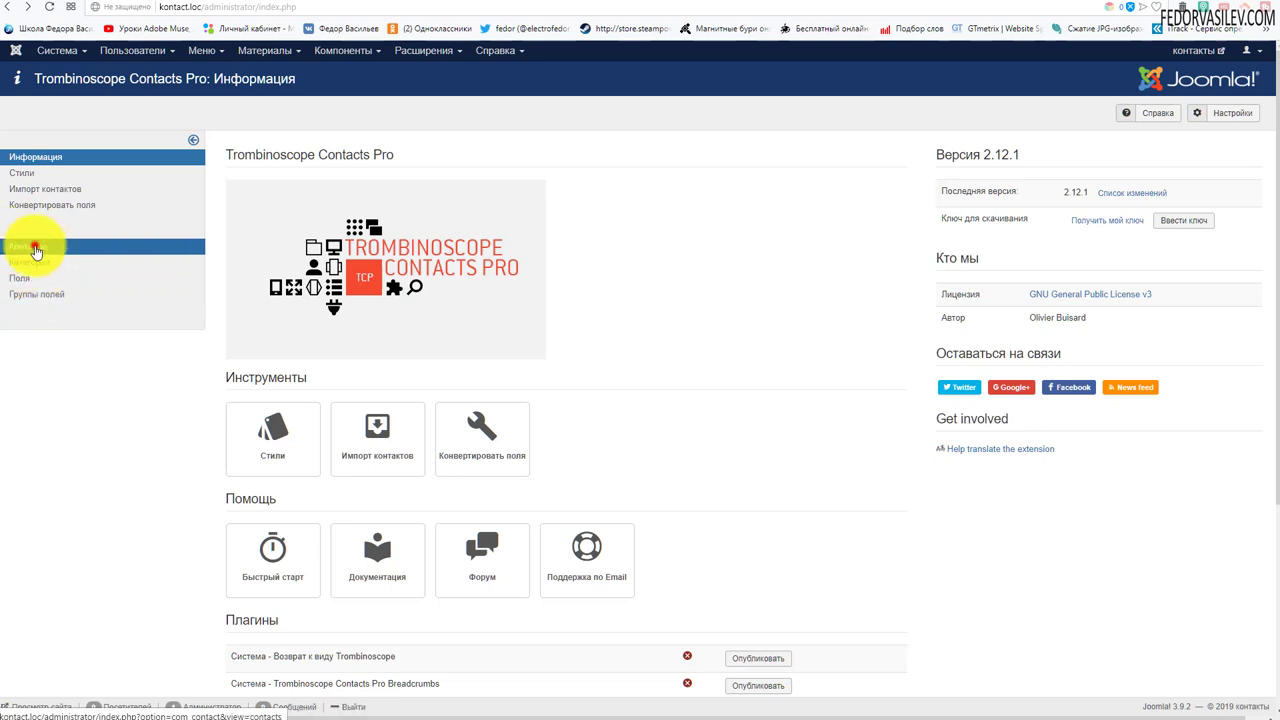
pyautogui.click(35, 250)
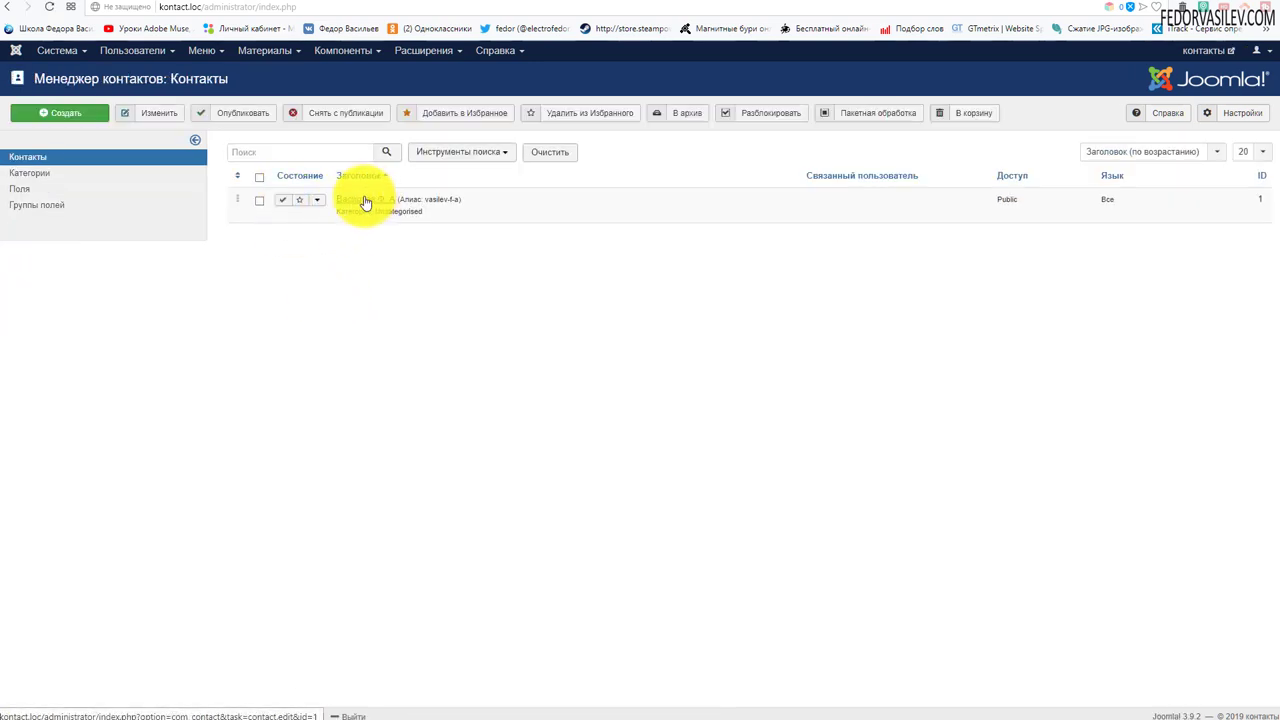
pyautogui.click(341, 55)
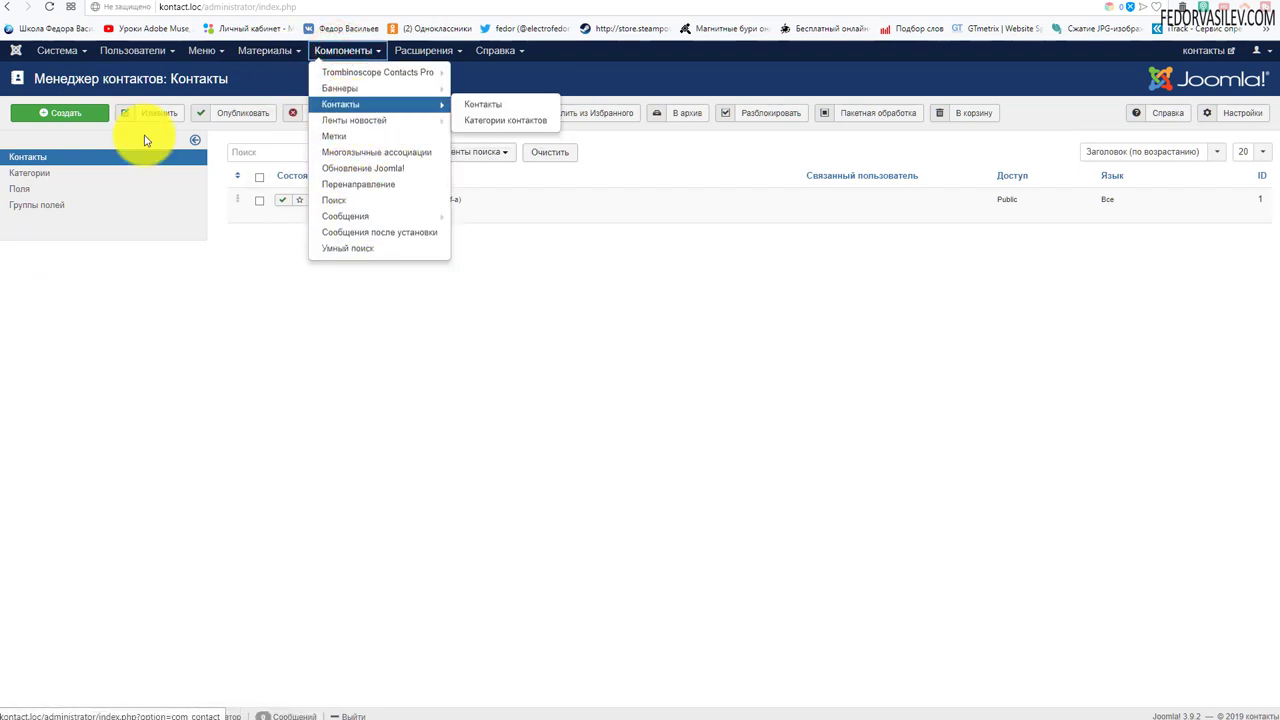
pyautogui.click(364, 81)
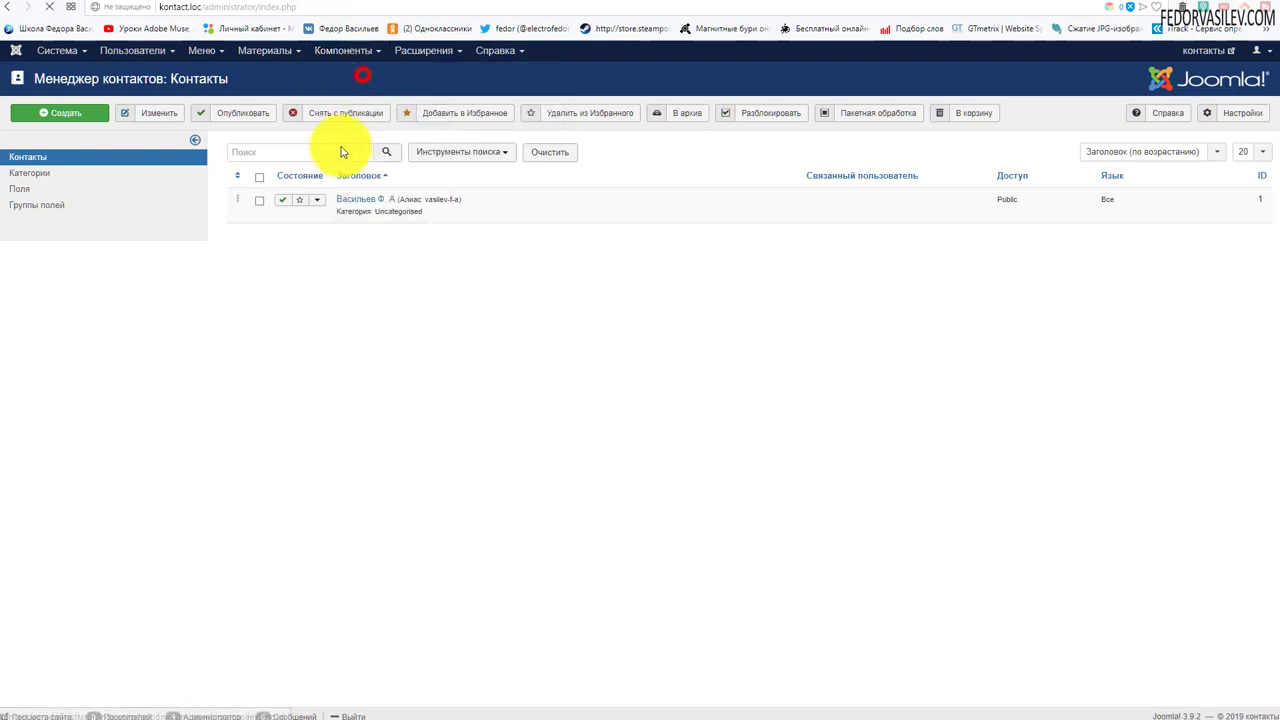
pyautogui.scroll(-3, 240, 430)
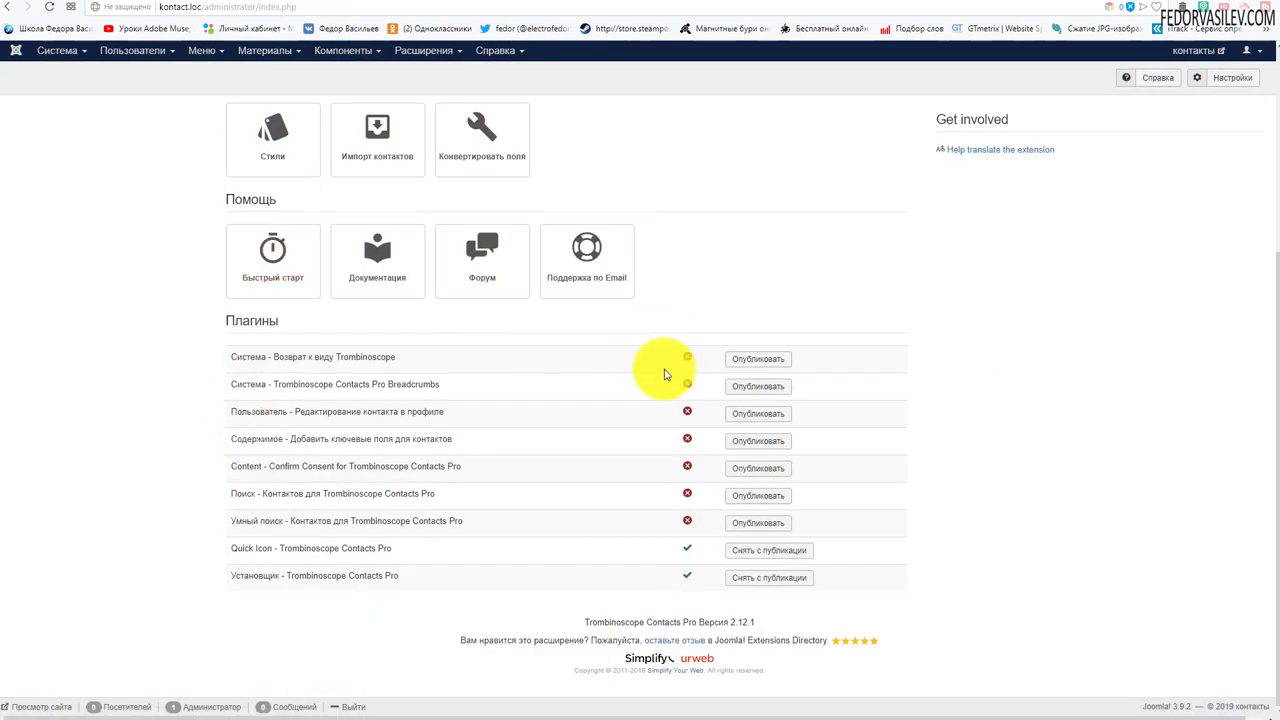
pyautogui.scroll(3, 800, 475)
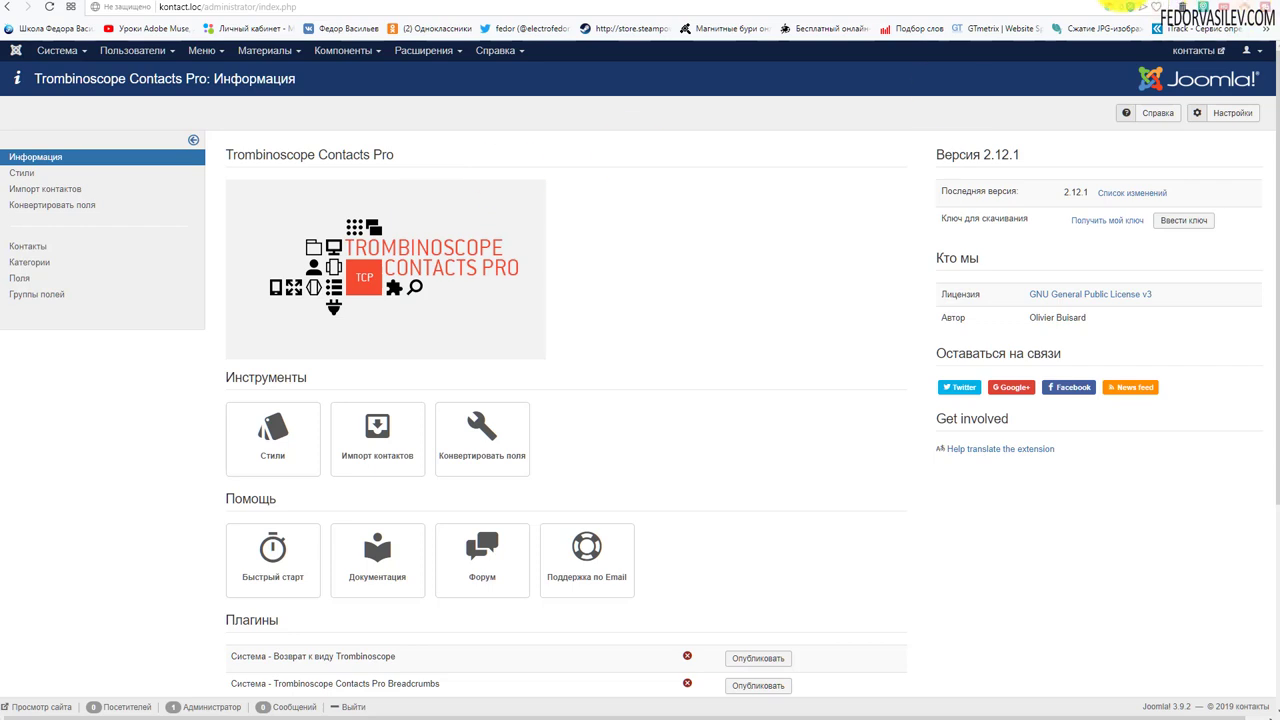
# View the public kontact.loc home page and check which items its Main Menu contains
pyautogui.click(1120, 3)
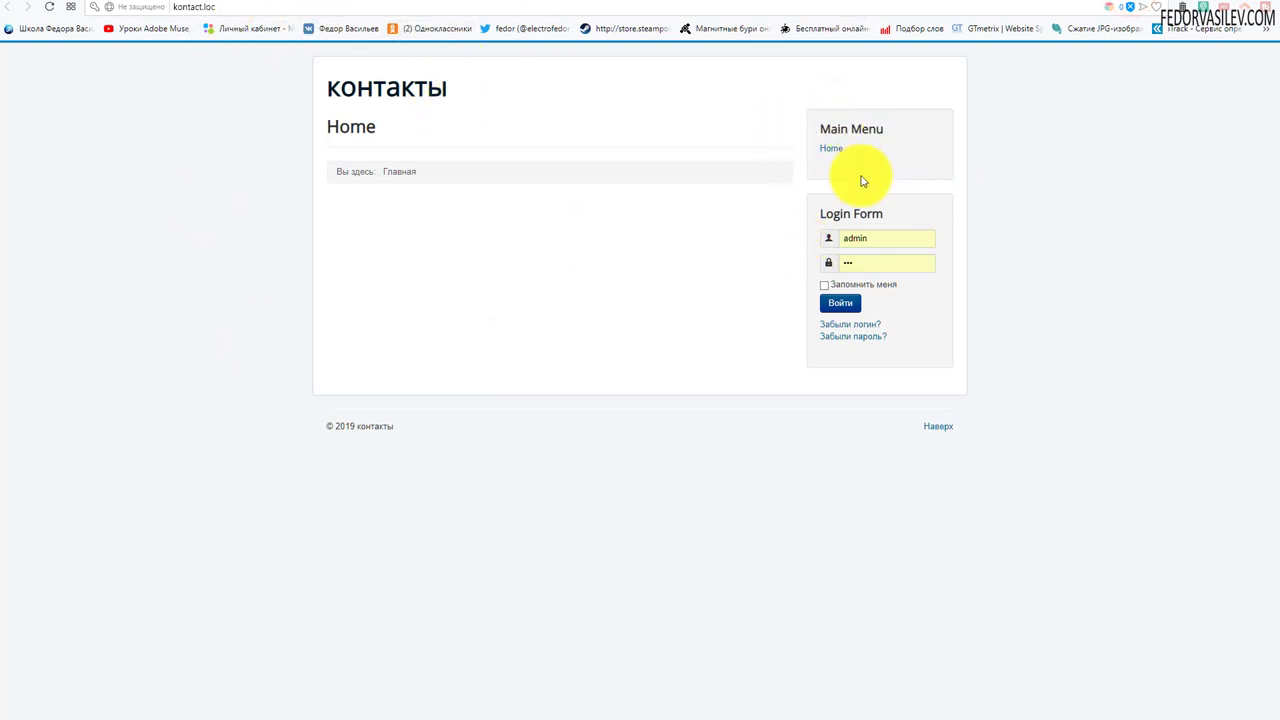
pyautogui.moveTo(853, 148); pyautogui.dragTo(792, 148)
pyautogui.click(737, 80)
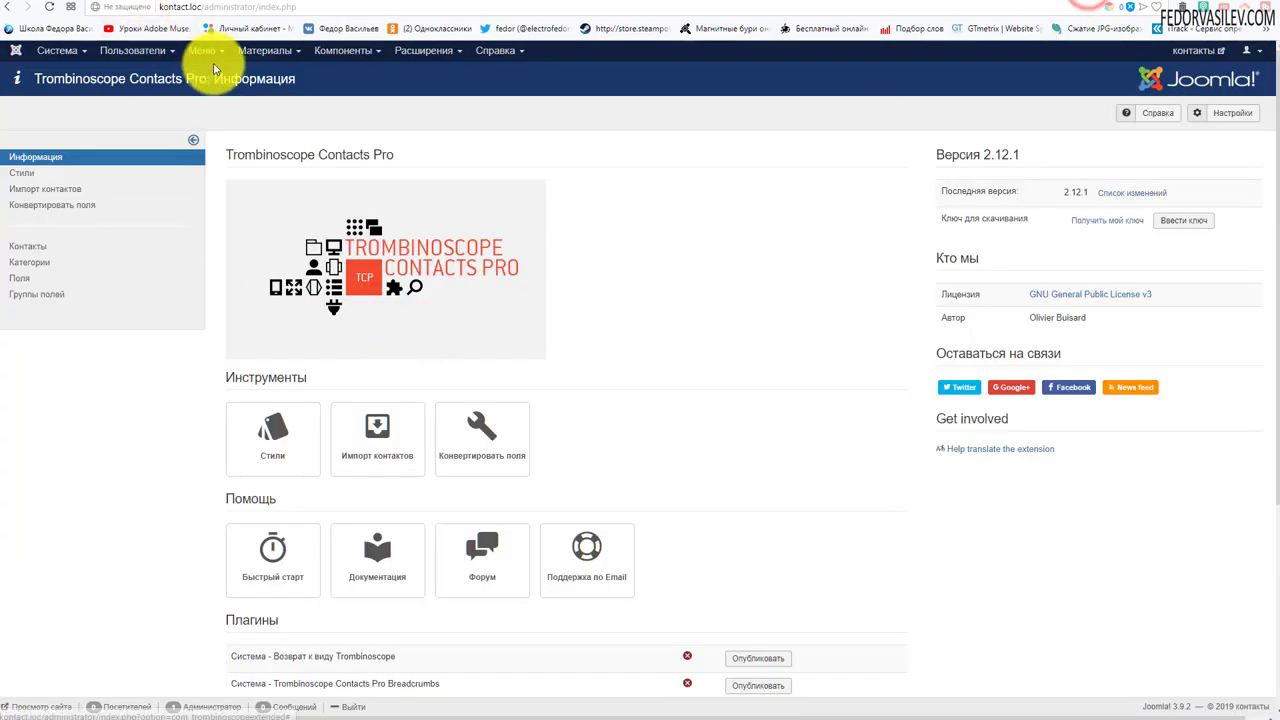
# Create a new Main Menu item titled Контакты and expand the Trombinoscope Contacts Pro group of menu item types
pyautogui.click(206, 50)
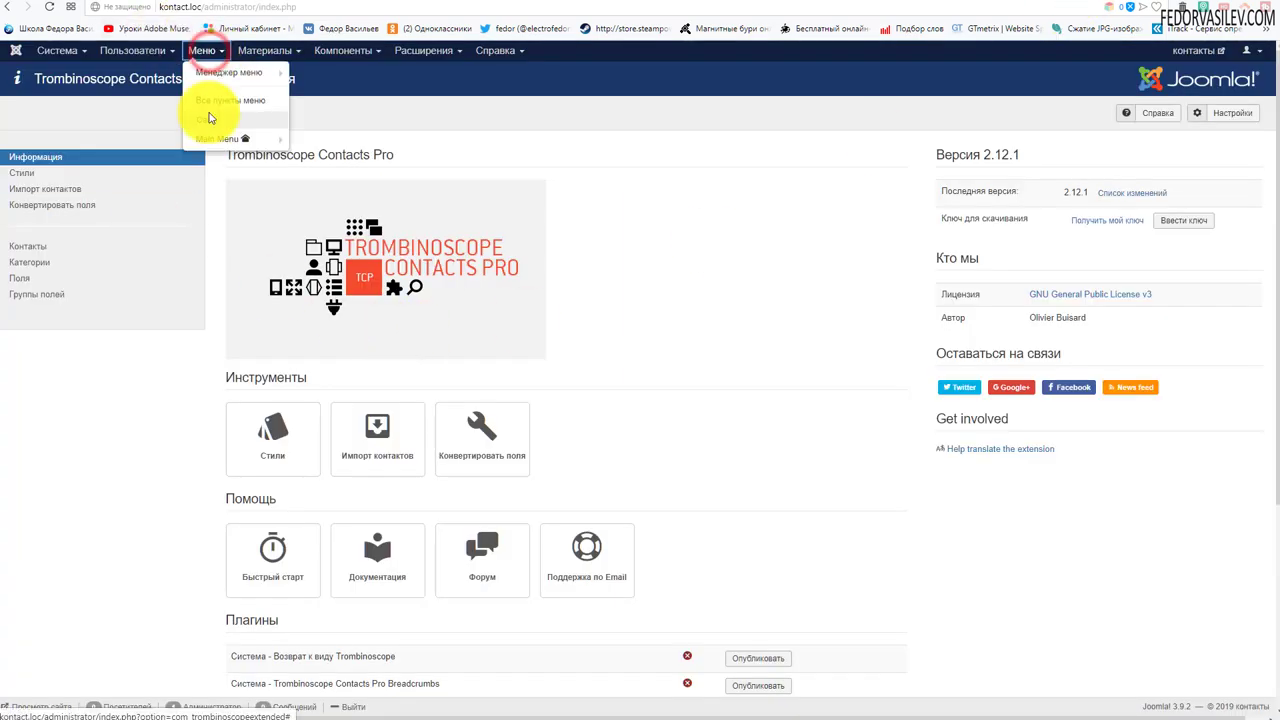
pyautogui.click(208, 138)
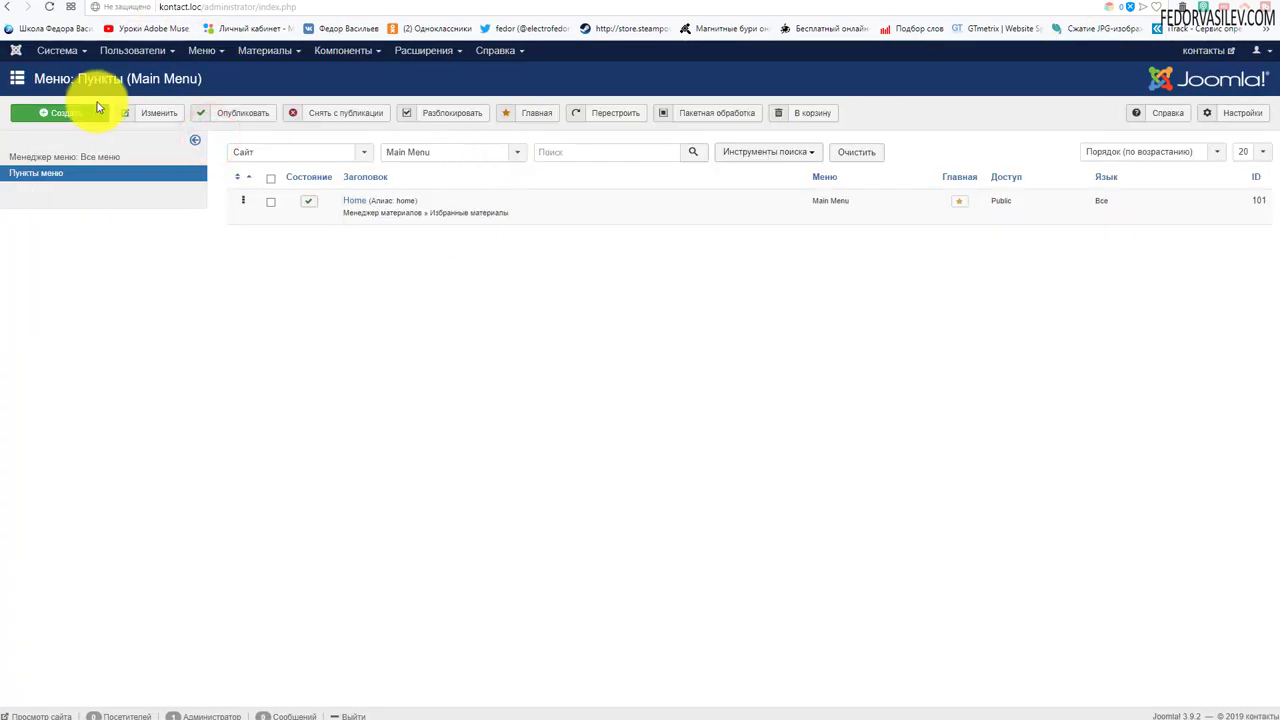
pyautogui.click(61, 117)
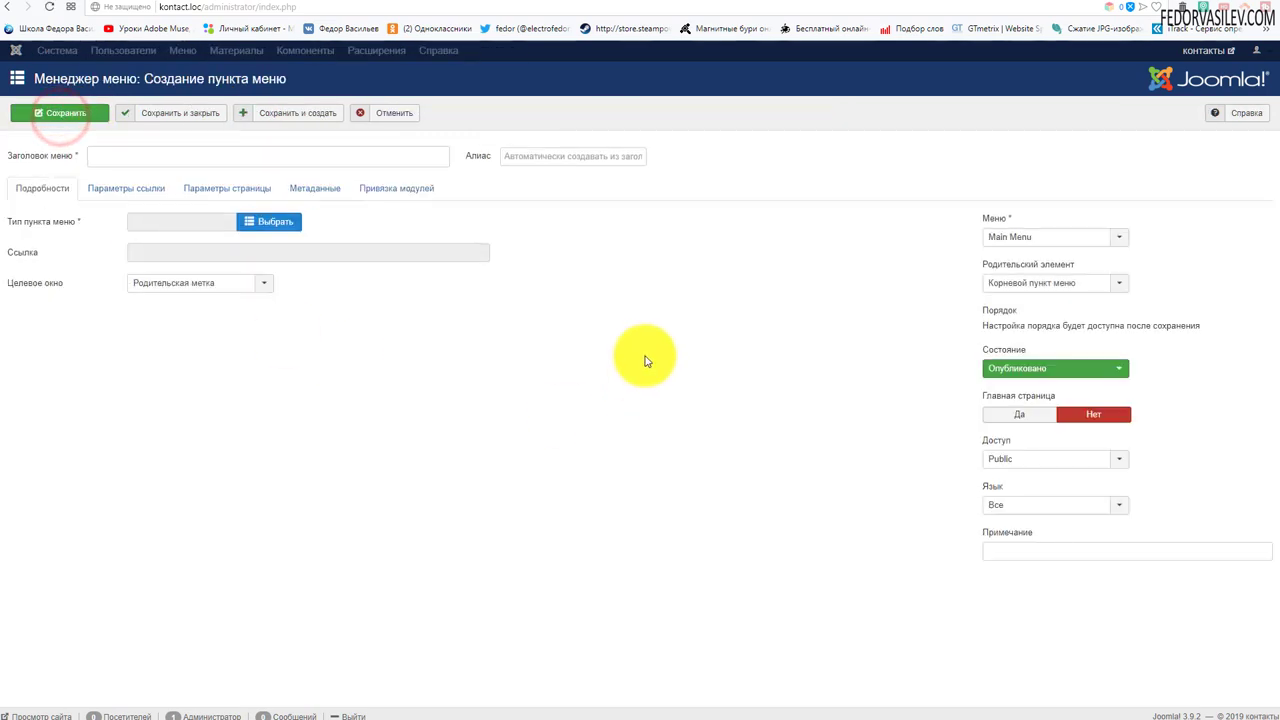
pyautogui.click(235, 161)
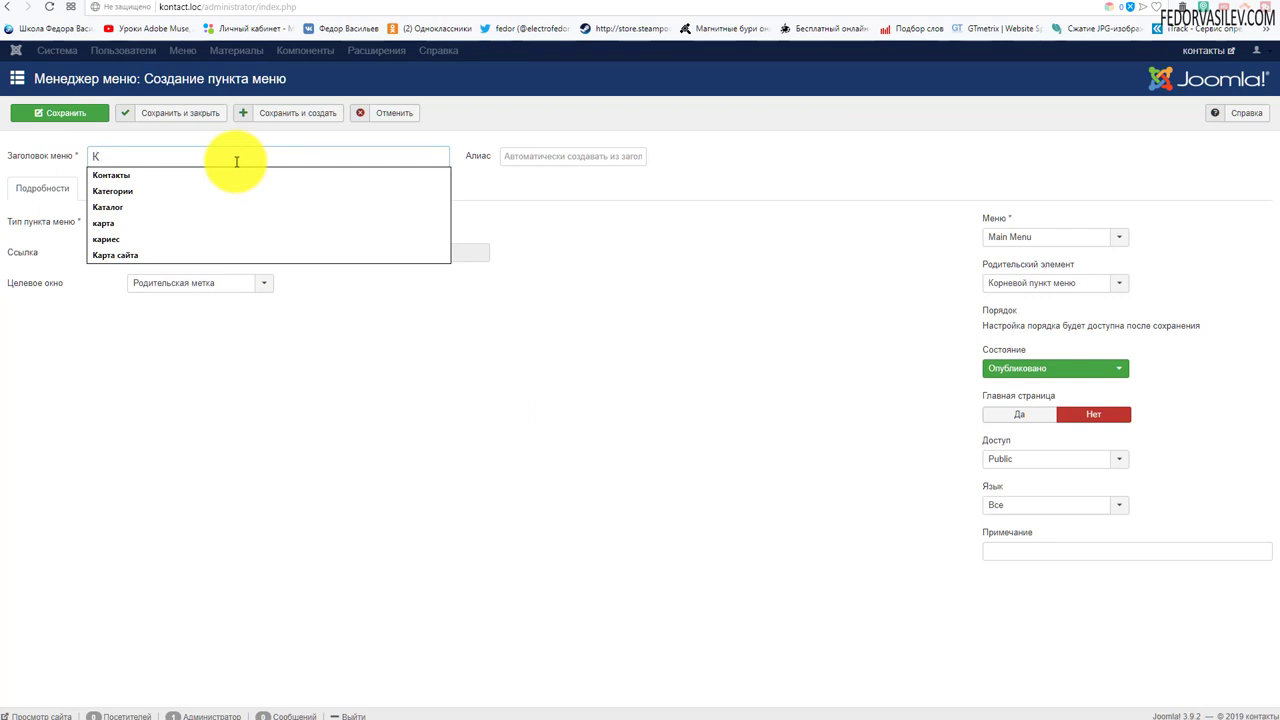
pyautogui.write('К')
pyautogui.click(192, 172)
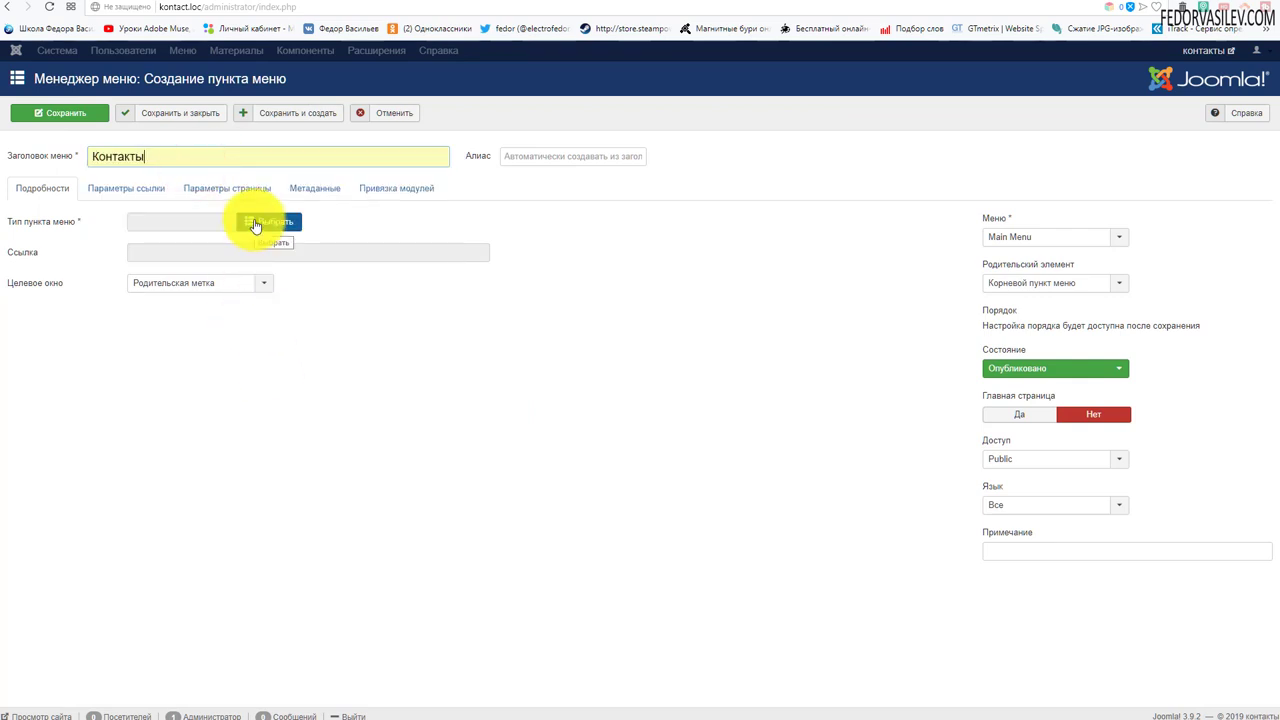
pyautogui.click(269, 225)
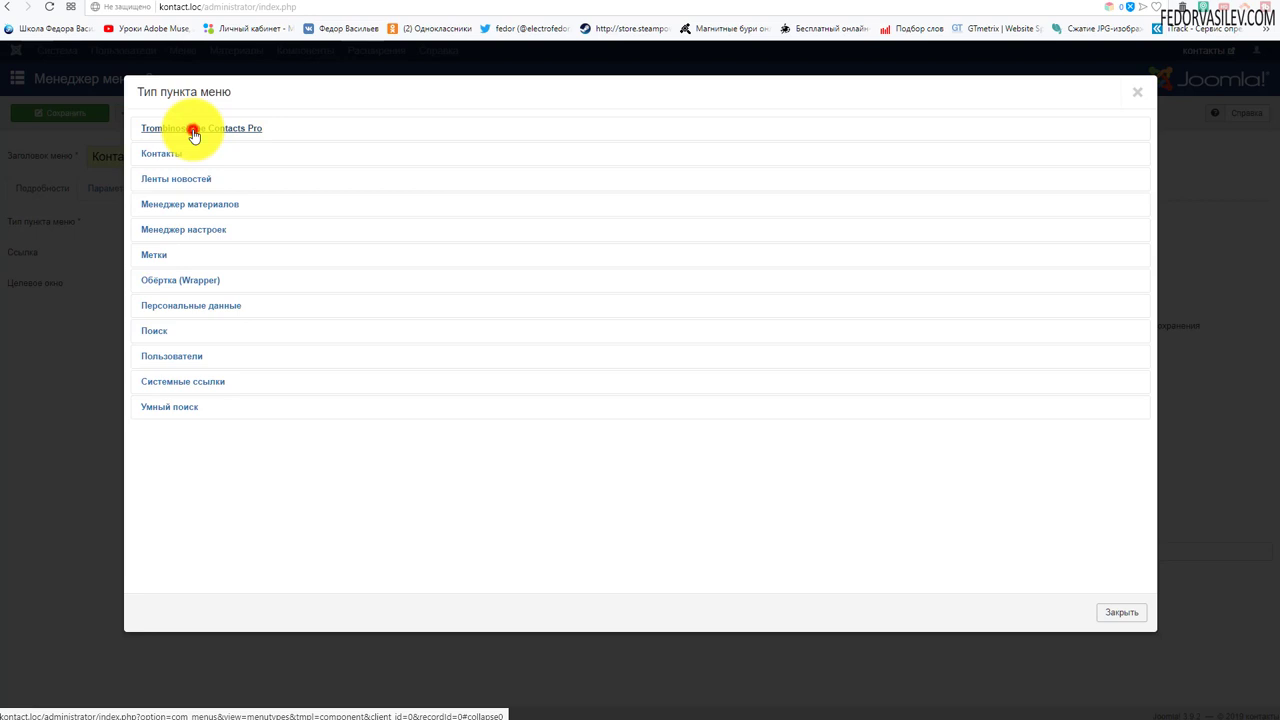
pyautogui.click(194, 132)
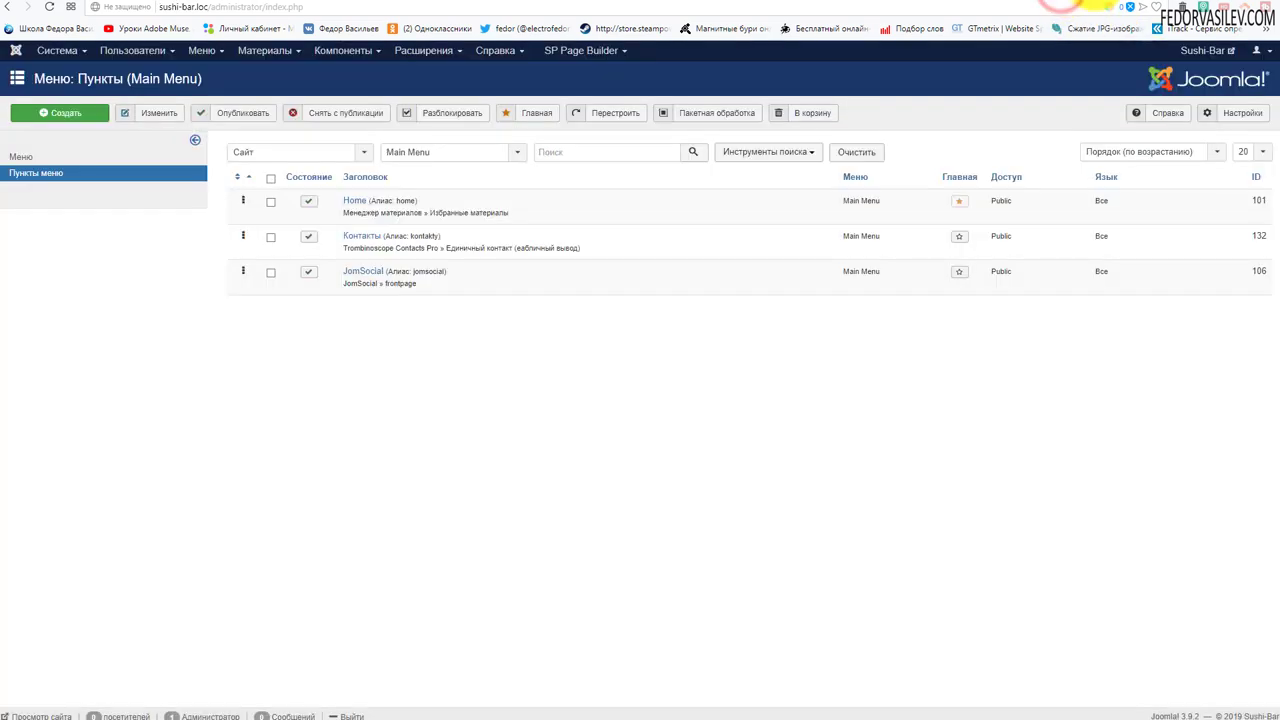
# Compare the details and form tabs on the Sushi-Bar contact page, and set the new item's type to Единичный контакт (еабличный вывод)
pyautogui.click(1060, 4)
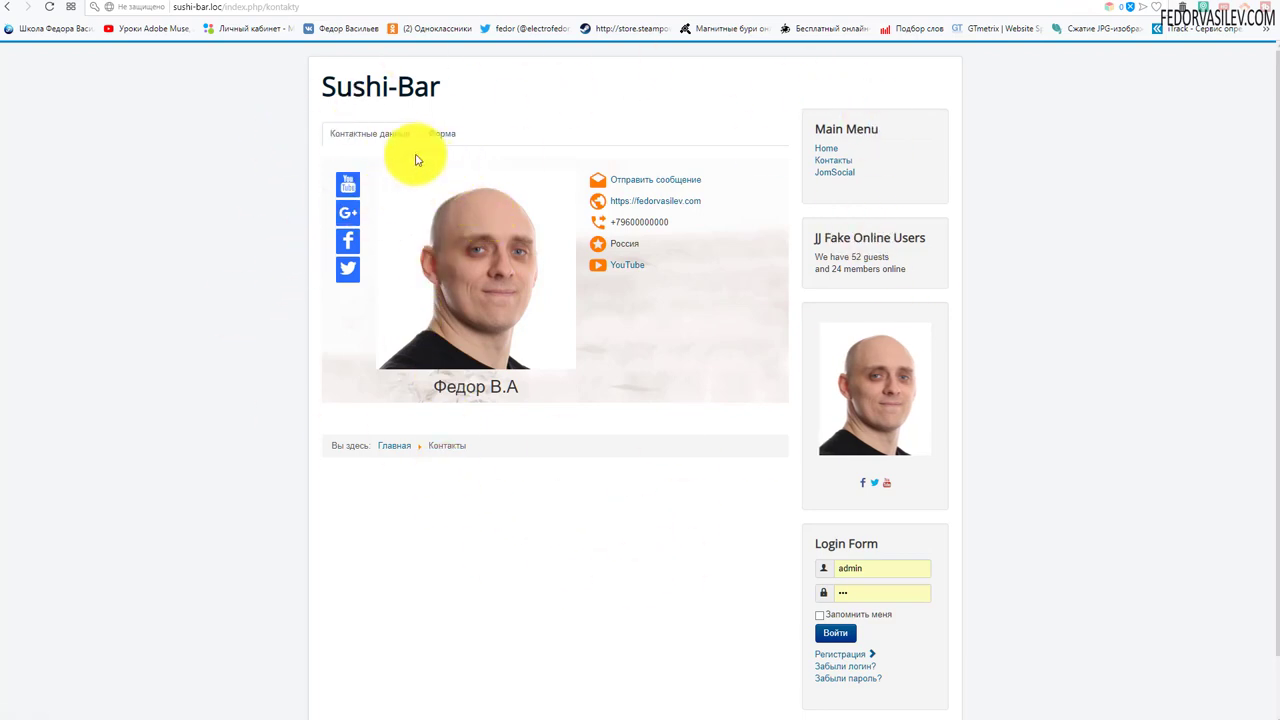
pyautogui.click(440, 133)
pyautogui.click(348, 133)
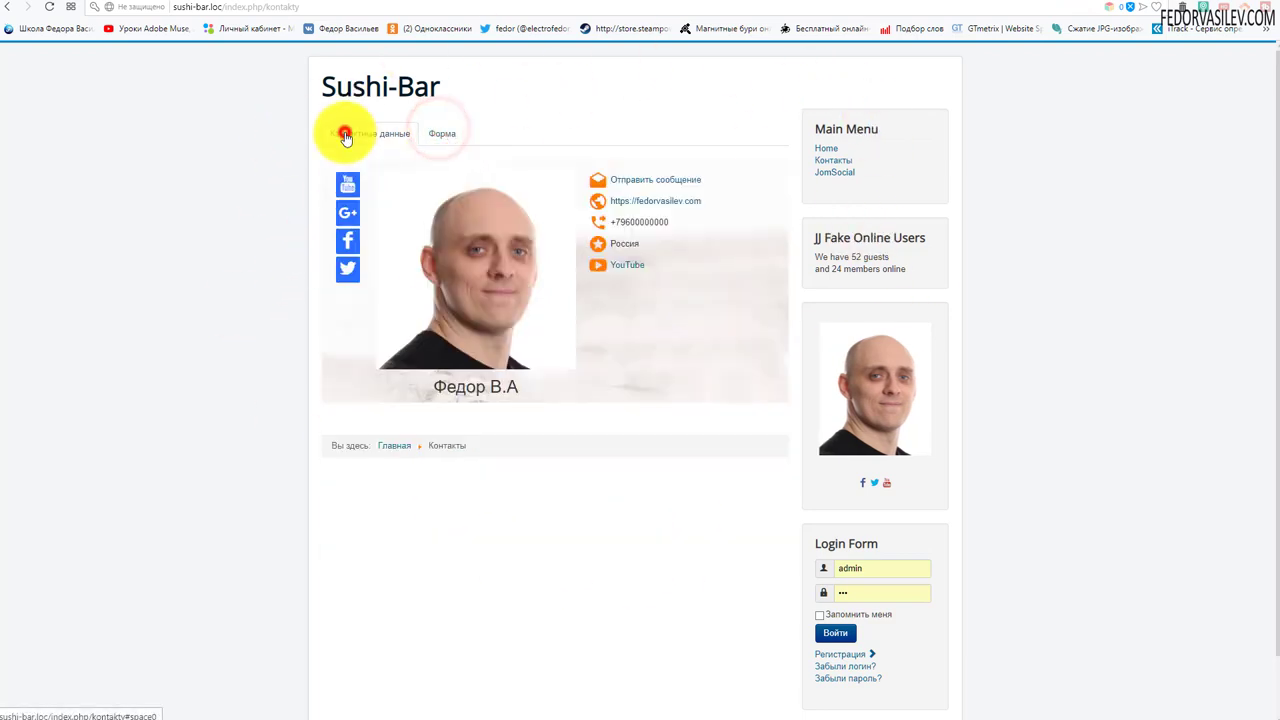
pyautogui.click(447, 133)
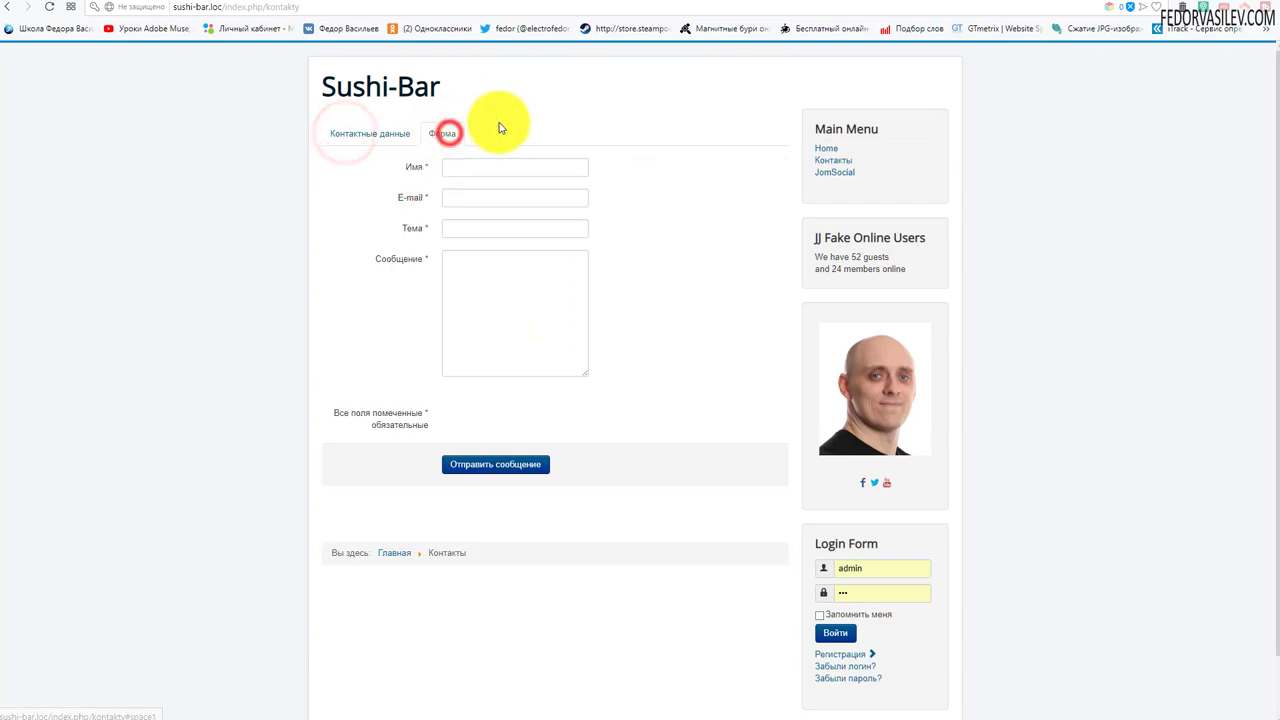
pyautogui.click(378, 133)
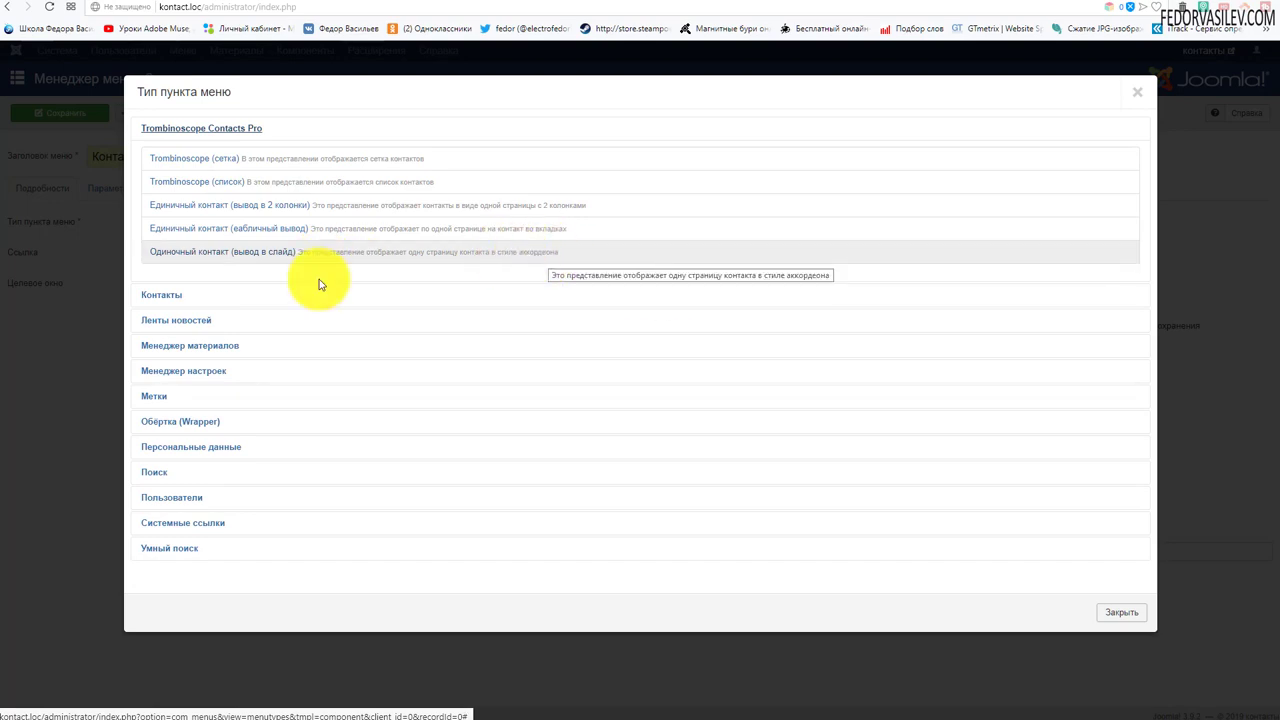
pyautogui.click(183, 229)
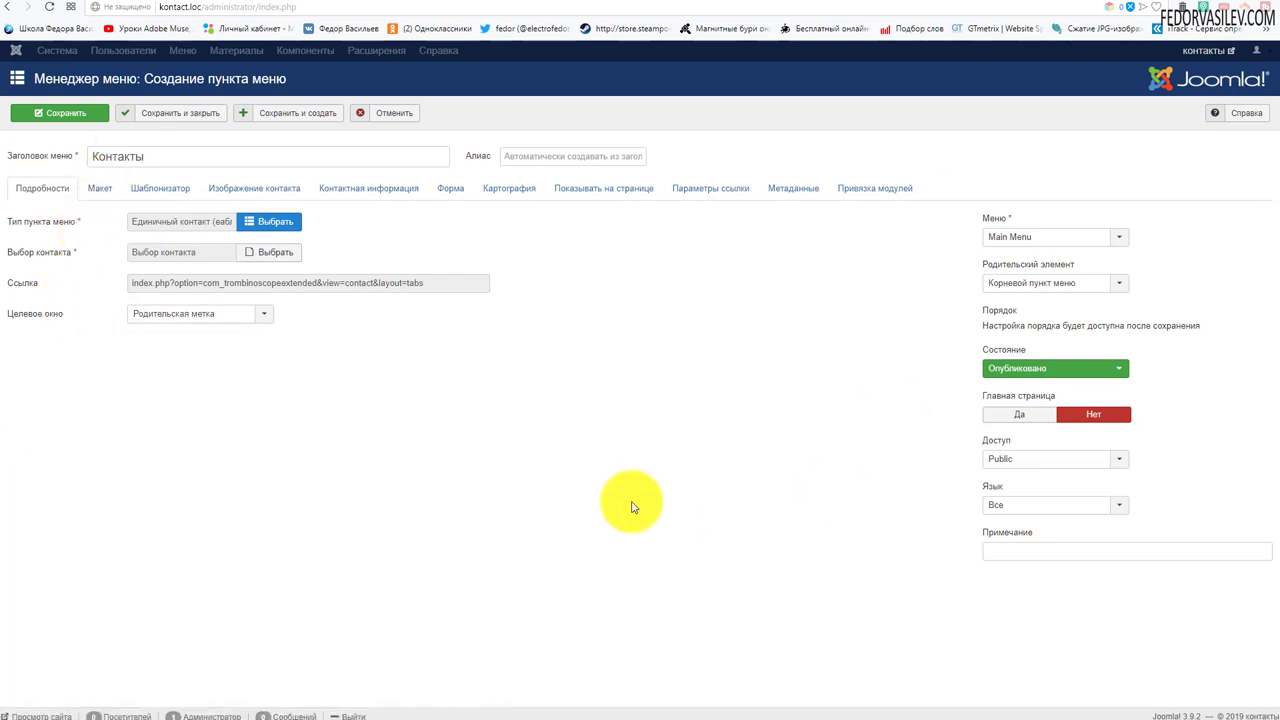
# Look through the new menu item's layout, template, contact image, contact information and form settings
pyautogui.click(98, 194)
pyautogui.scroll(-5, 400, 380)
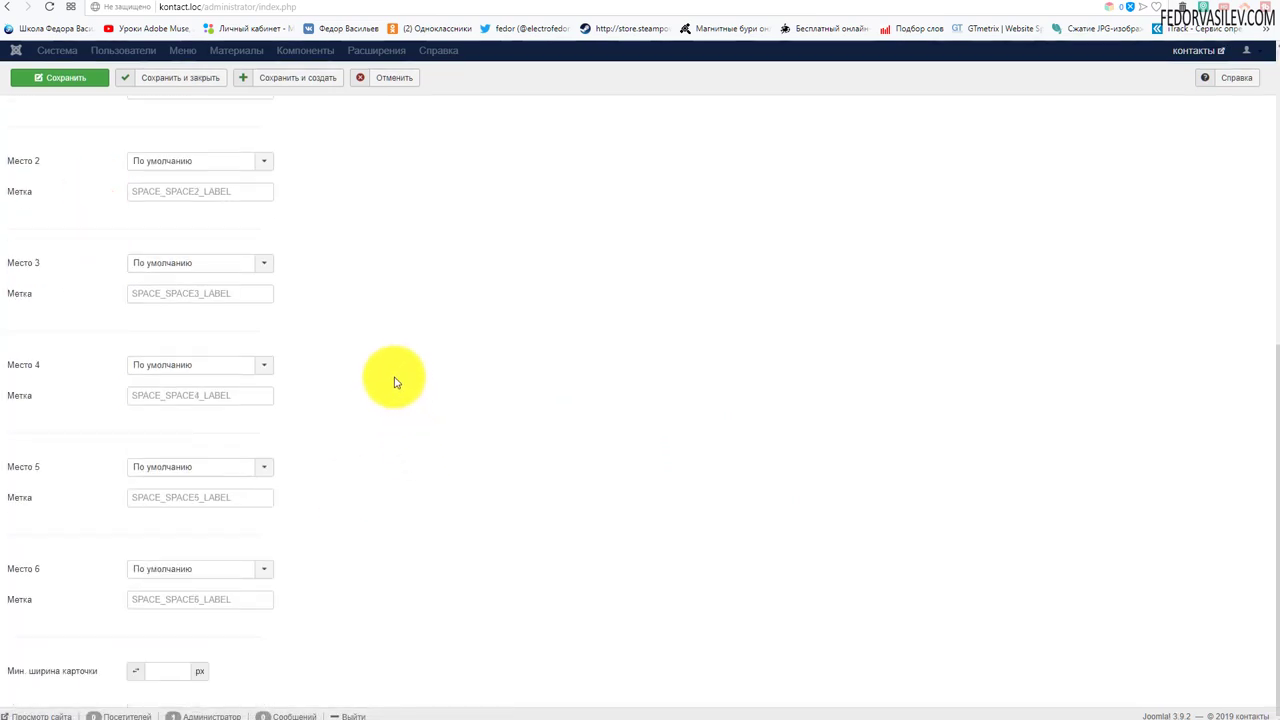
pyautogui.scroll(5, 391, 294)
pyautogui.click(160, 185)
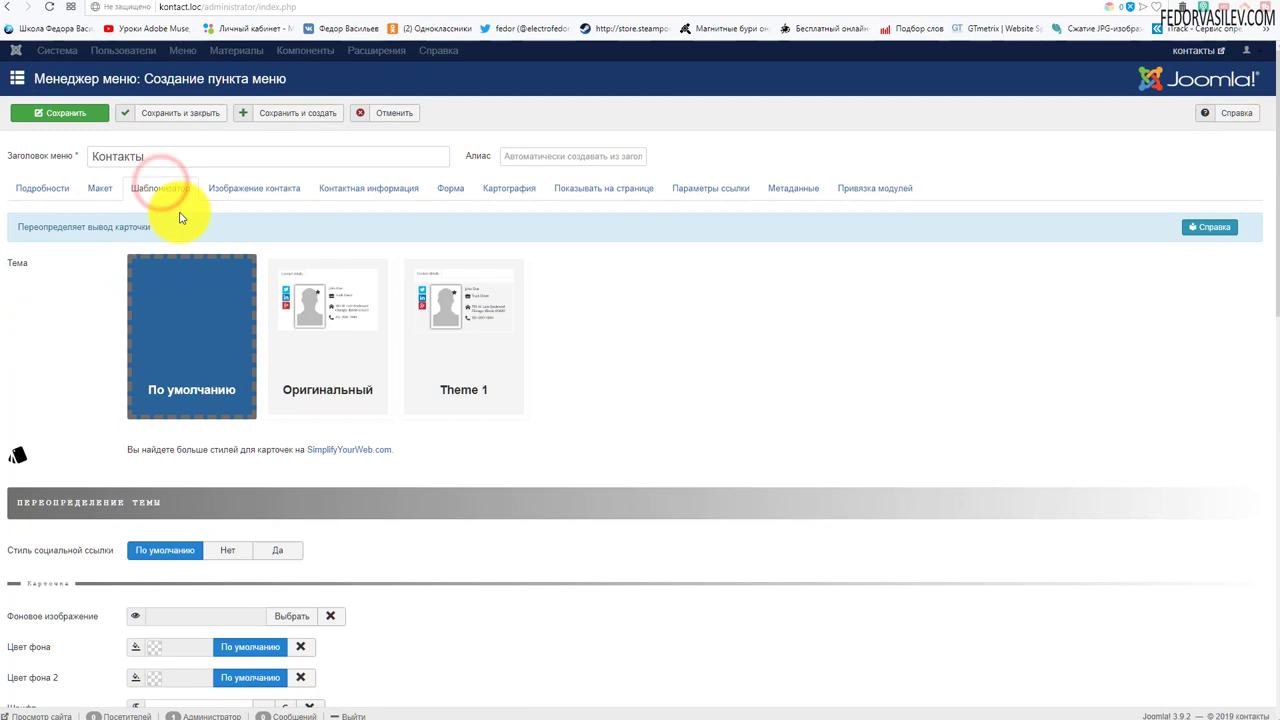
pyautogui.scroll(-10, 186, 223)
pyautogui.scroll(10, 186, 246)
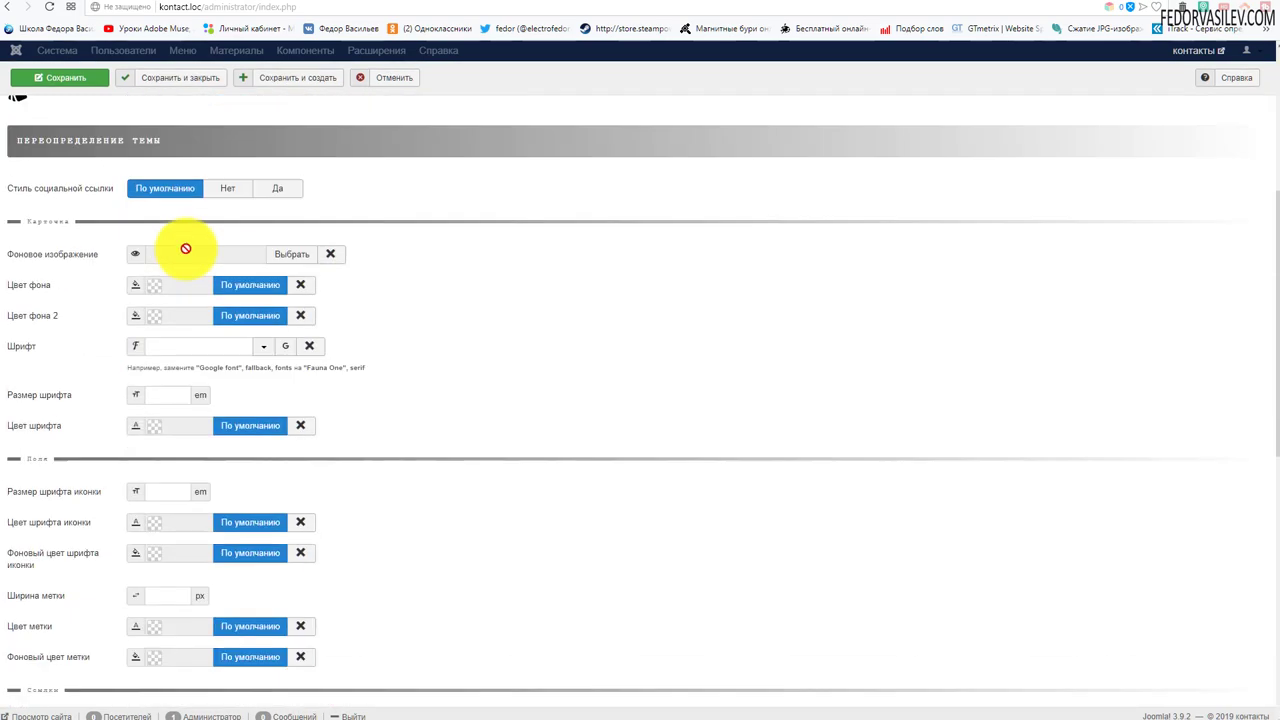
pyautogui.click(231, 203)
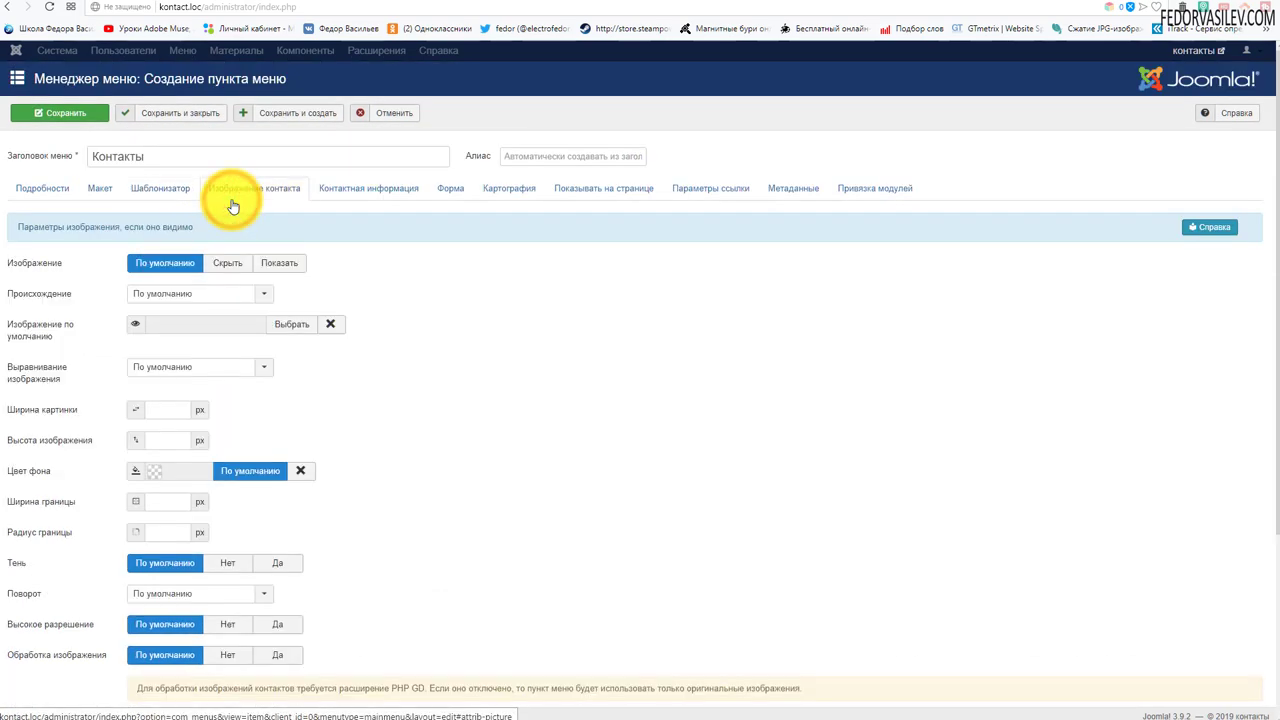
pyautogui.scroll(-3, 472, 263)
pyautogui.scroll(3, 472, 263)
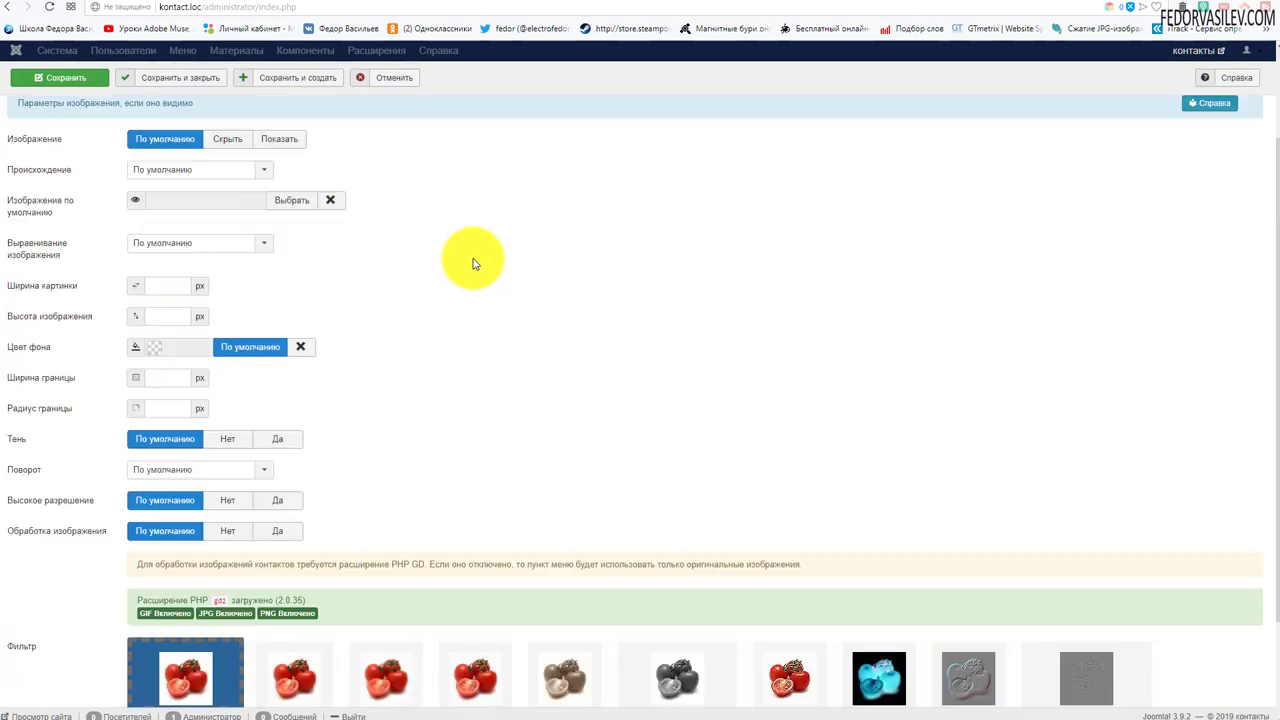
pyautogui.click(406, 196)
pyautogui.scroll(-10, 449, 289)
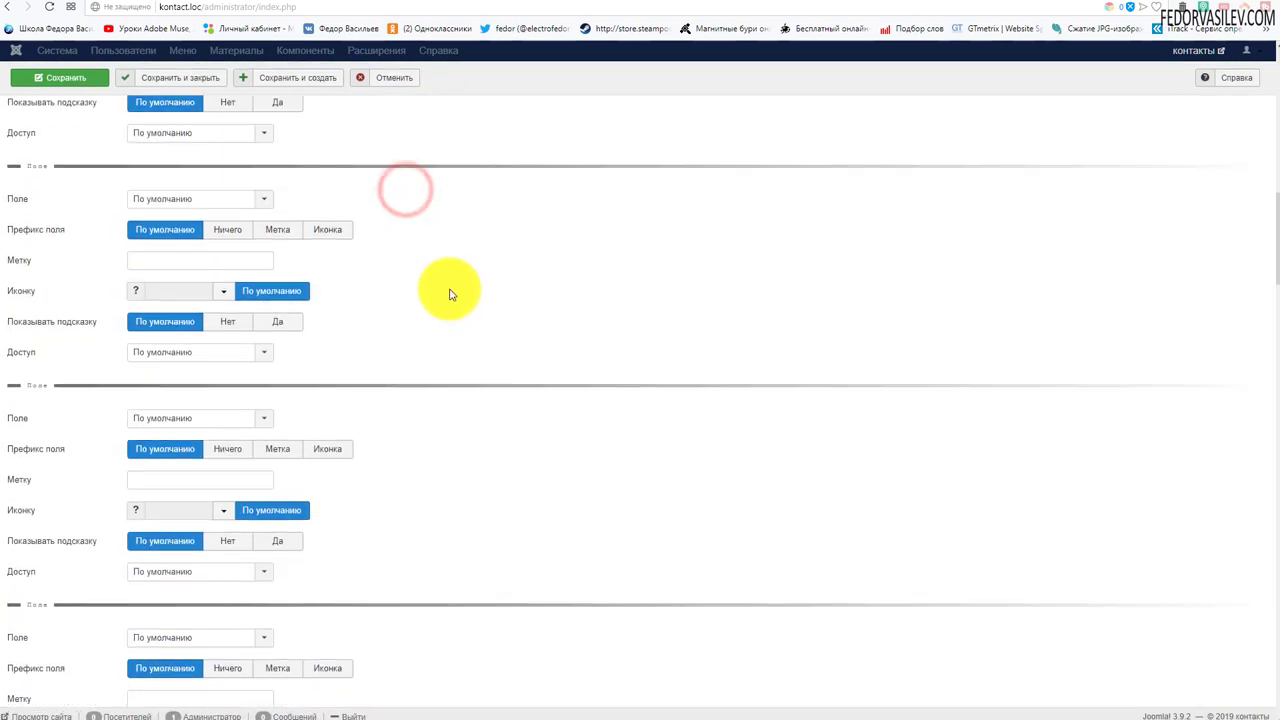
pyautogui.scroll(10, 443, 286)
pyautogui.click(440, 186)
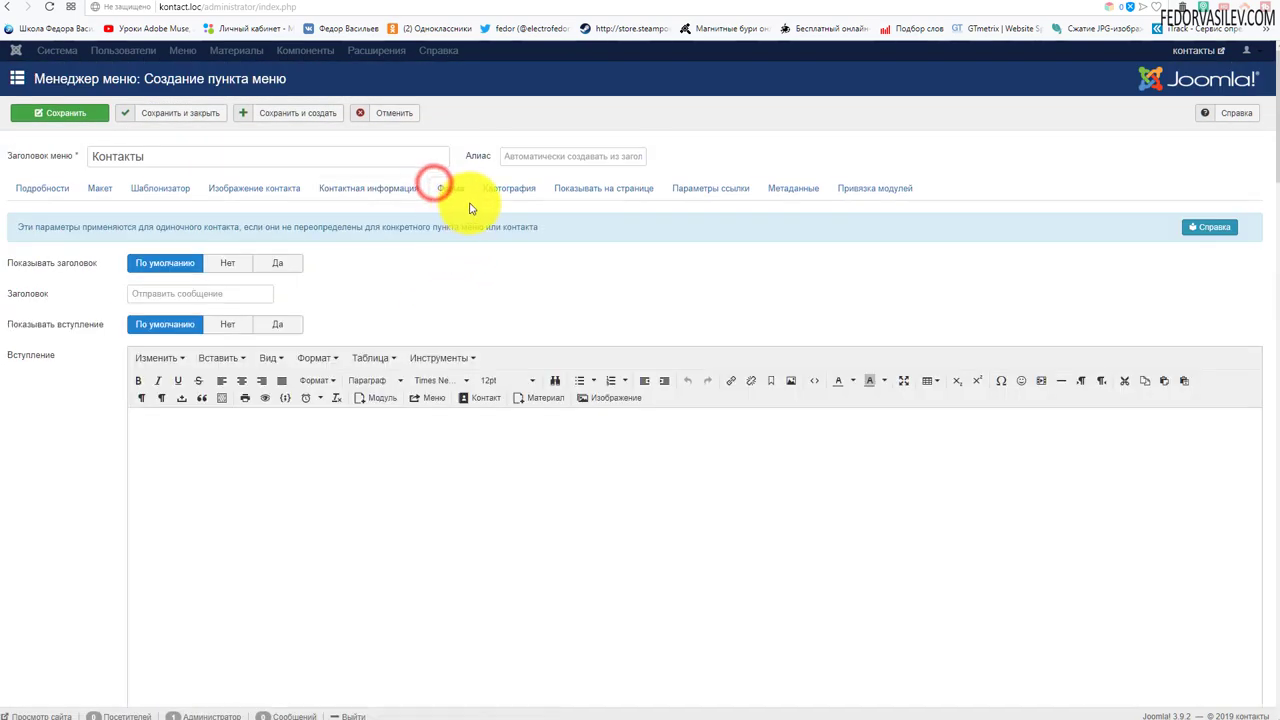
# Examine the tabbed layout preview and the content and label settings of places 0 to 6 for the new menu item
pyautogui.click(57, 190)
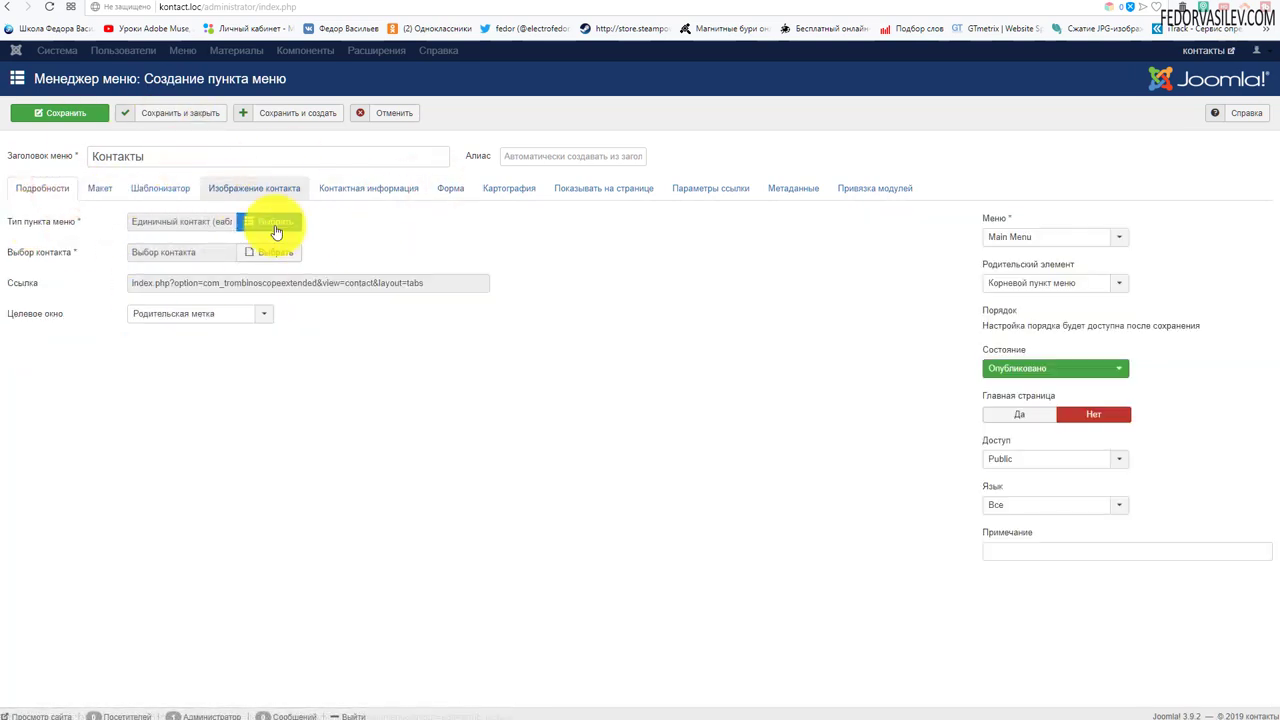
pyautogui.click(112, 188)
pyautogui.scroll(-3, 259, 345)
pyautogui.scroll(-2, 259, 345)
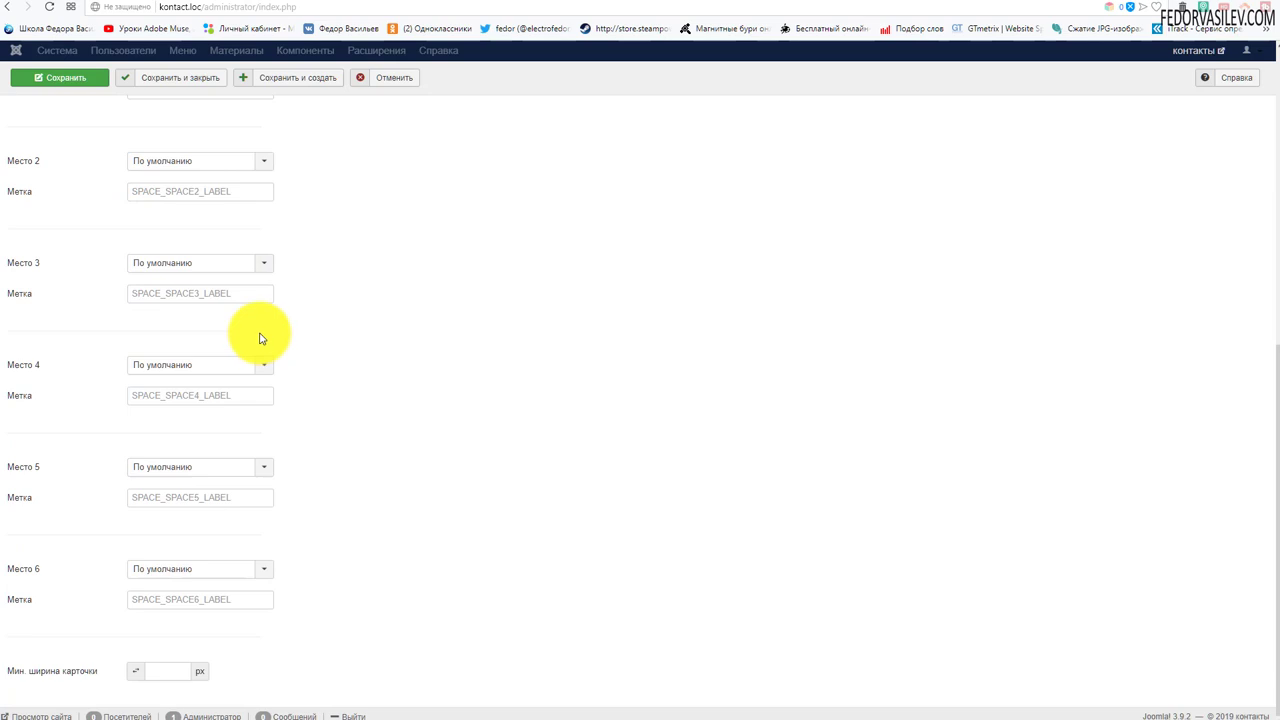
pyautogui.scroll(5, 259, 339)
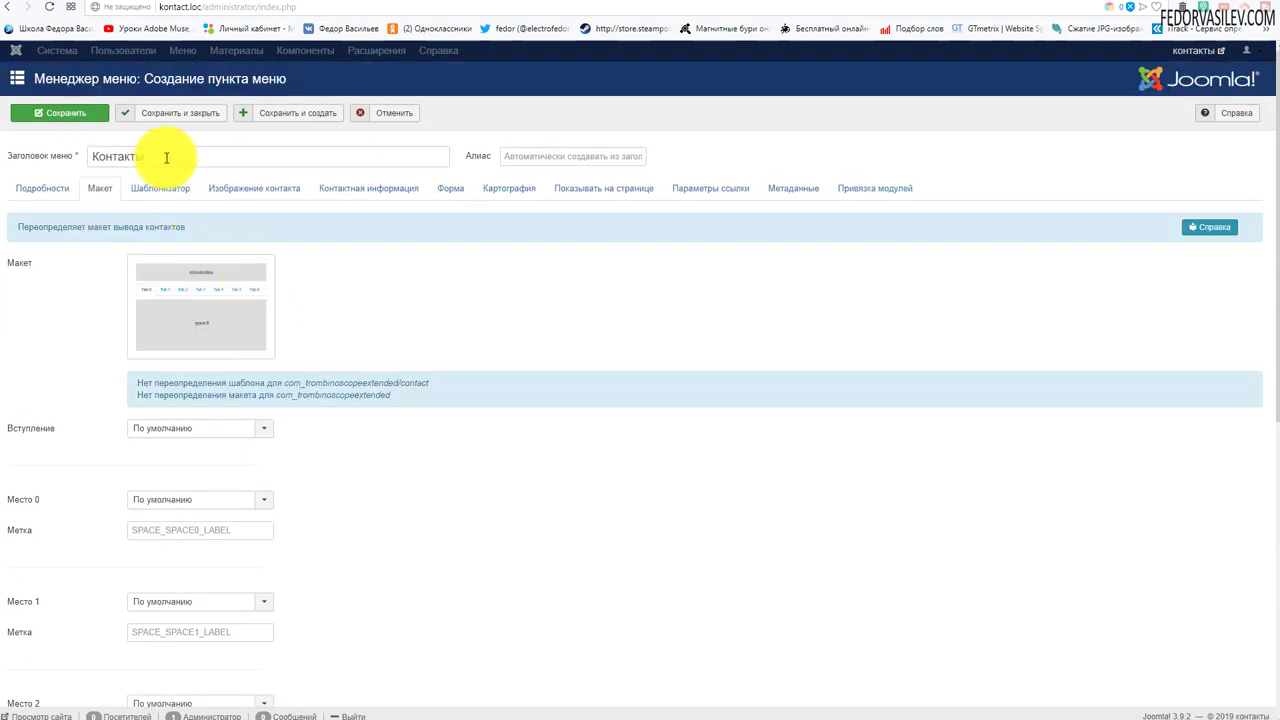
pyautogui.click(56, 189)
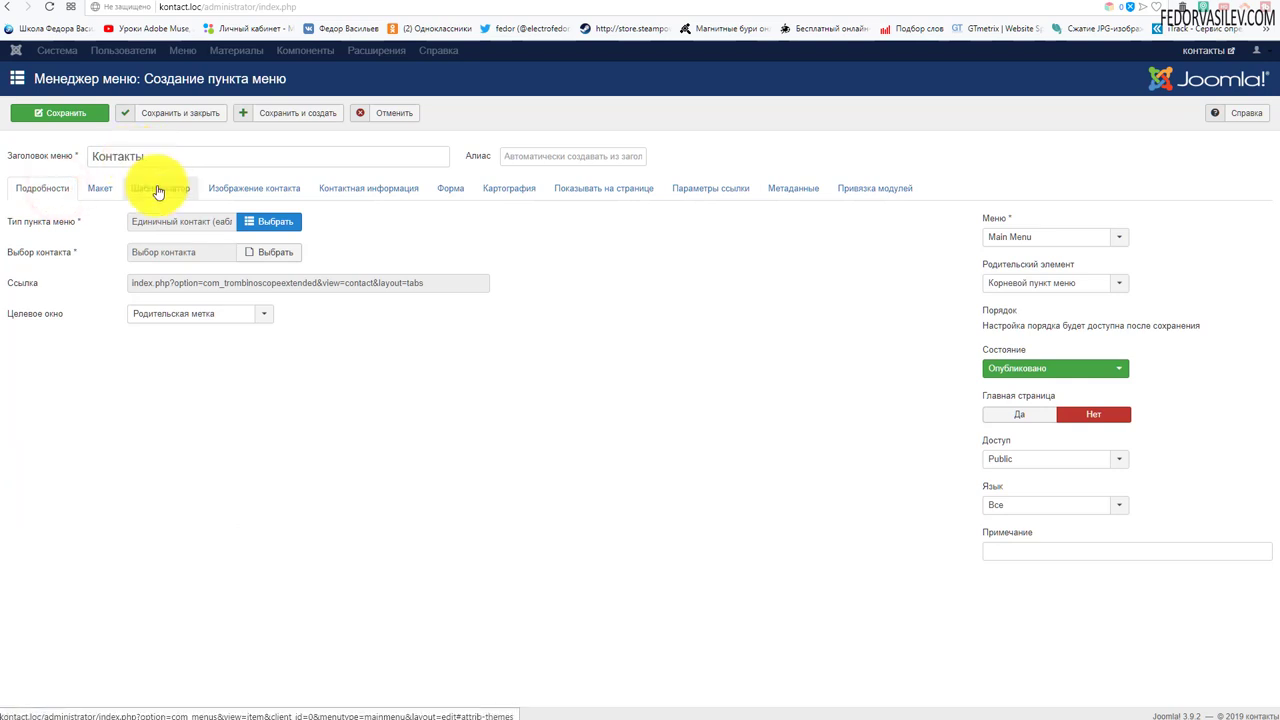
pyautogui.click(100, 190)
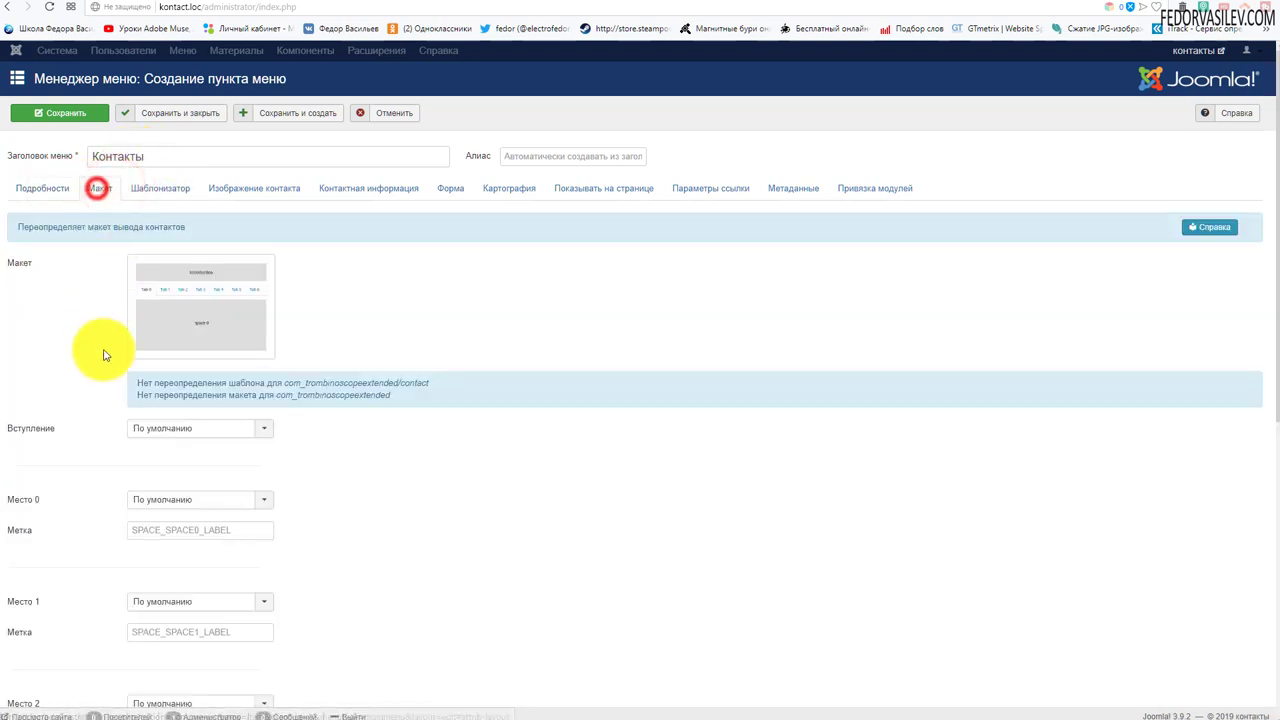
pyautogui.scroll(-6, 160, 365)
pyautogui.scroll(5, 150, 340)
pyautogui.scroll(1, 128, 295)
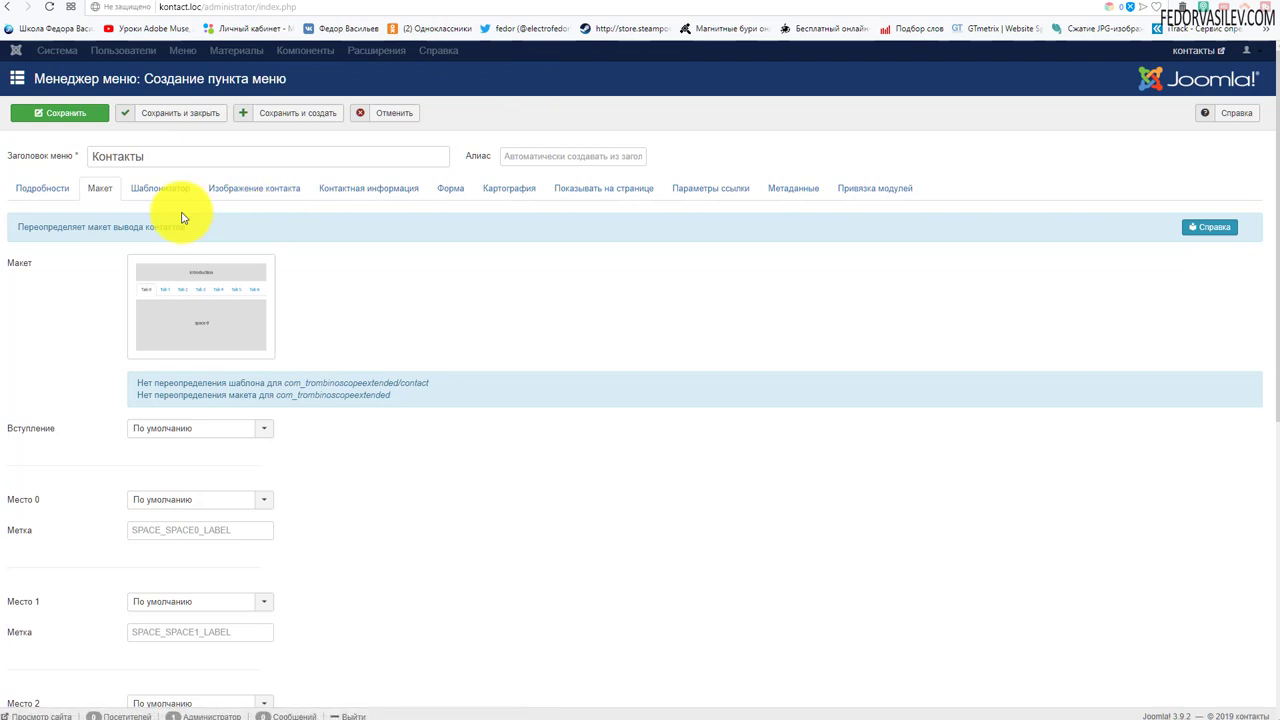
# Assign the existing published contact to the Контакты menu item, and save and close the item
pyautogui.click(176, 112)
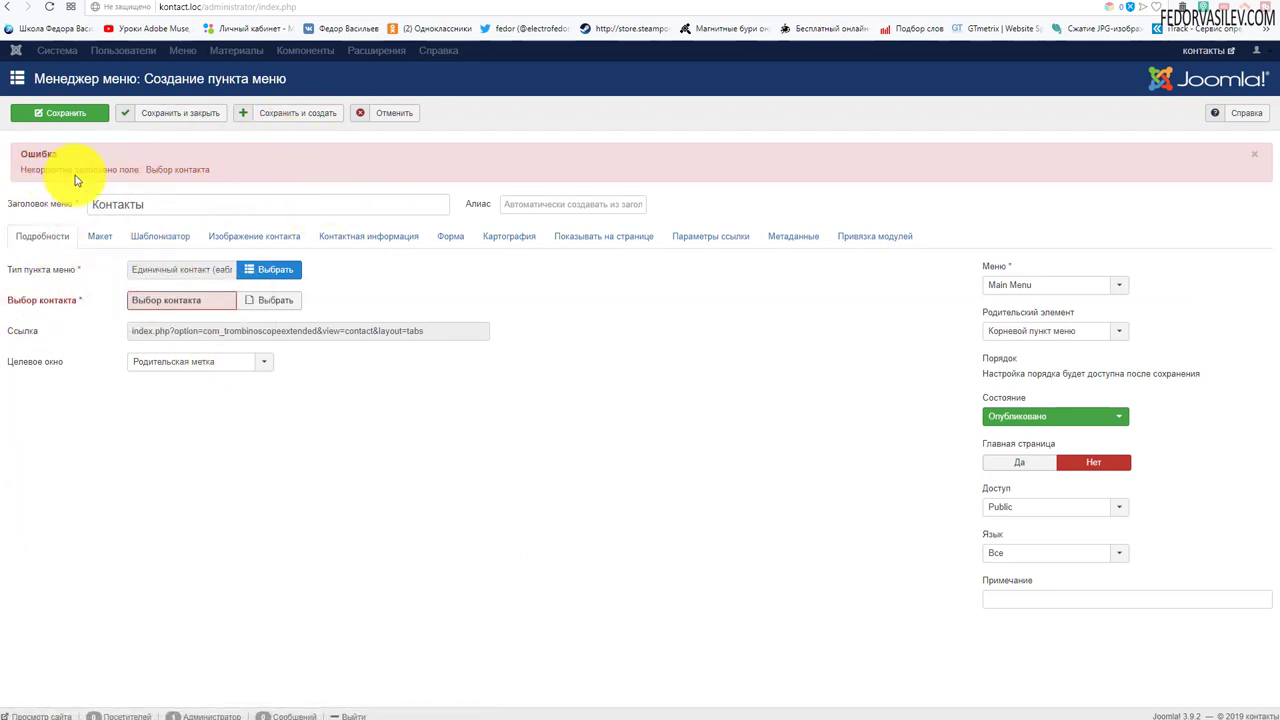
pyautogui.moveTo(25, 310)
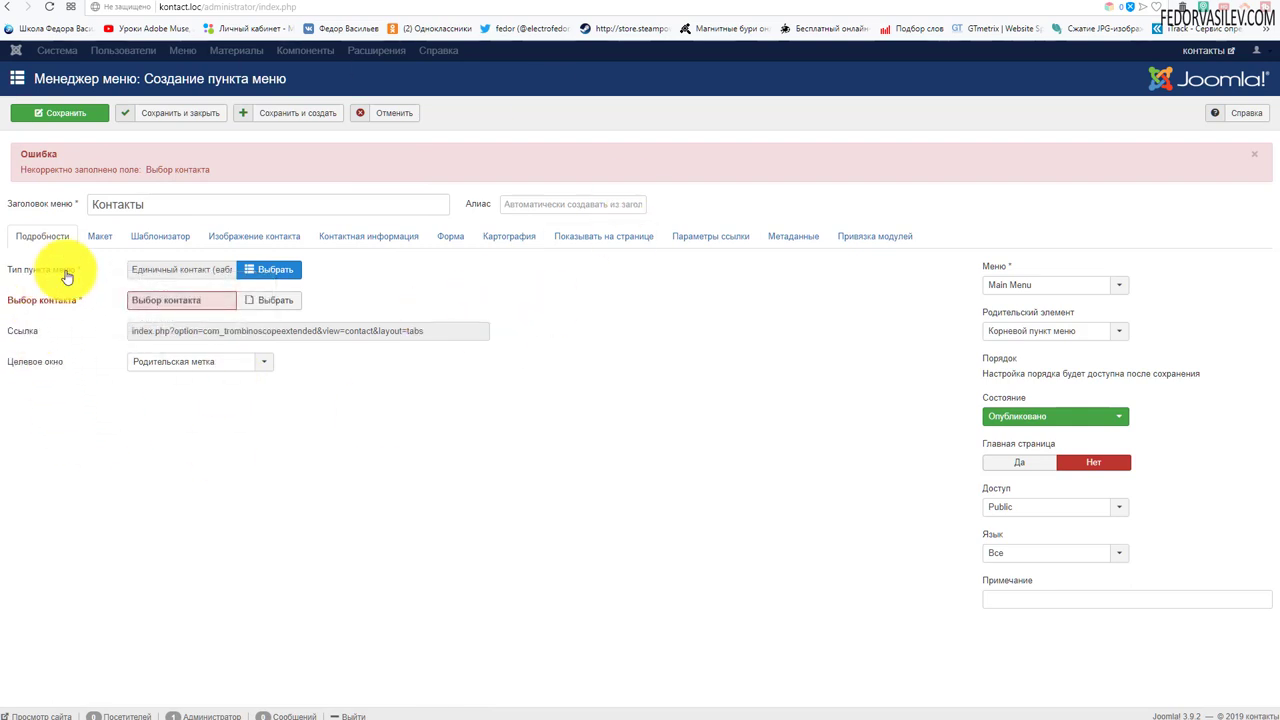
pyautogui.click(270, 303)
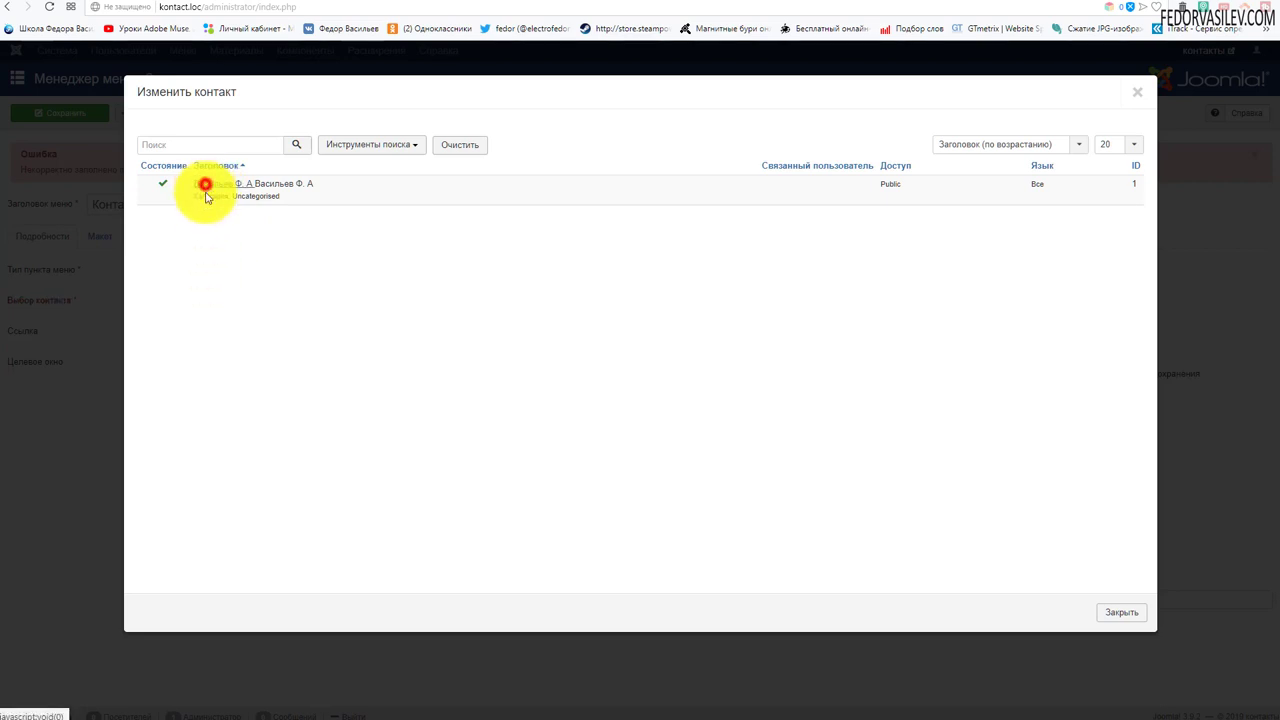
pyautogui.click(205, 185)
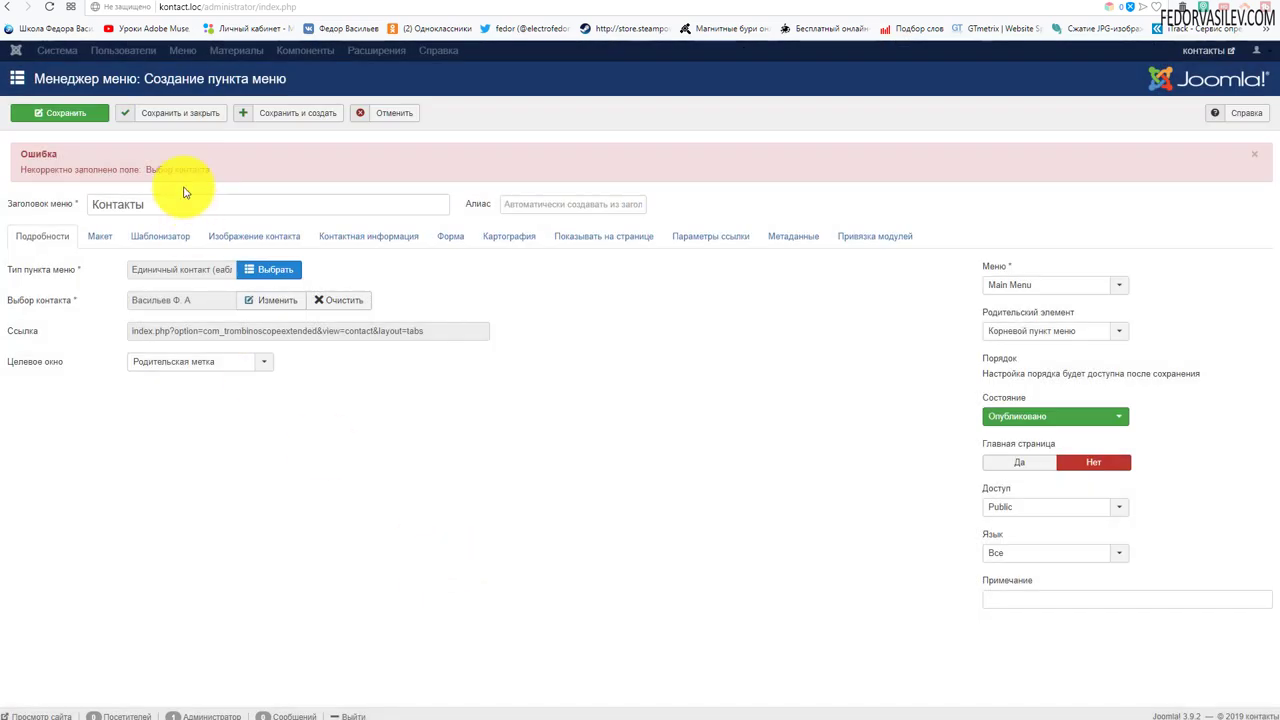
pyautogui.click(203, 111)
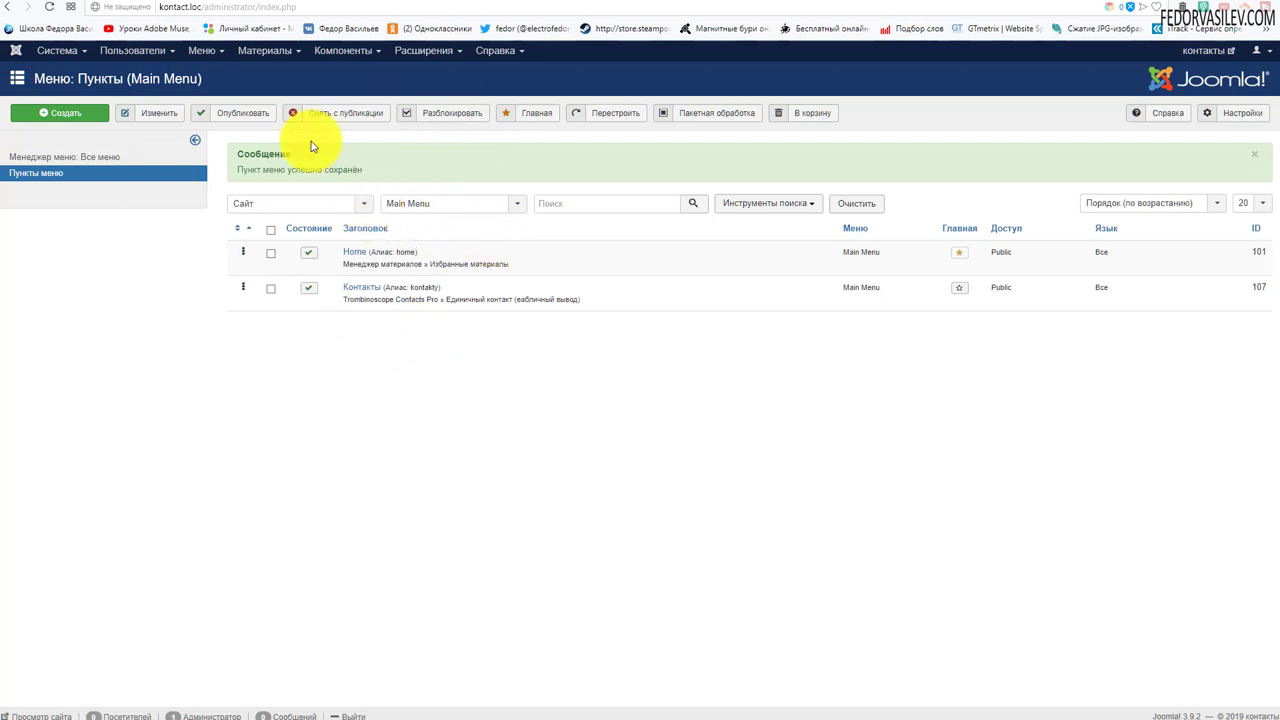
# Look through the global parameters of Trombinoscope Contacts Pro, from layout and template to form, mapping and general parameters
pyautogui.click(340, 55)
pyautogui.click(357, 70)
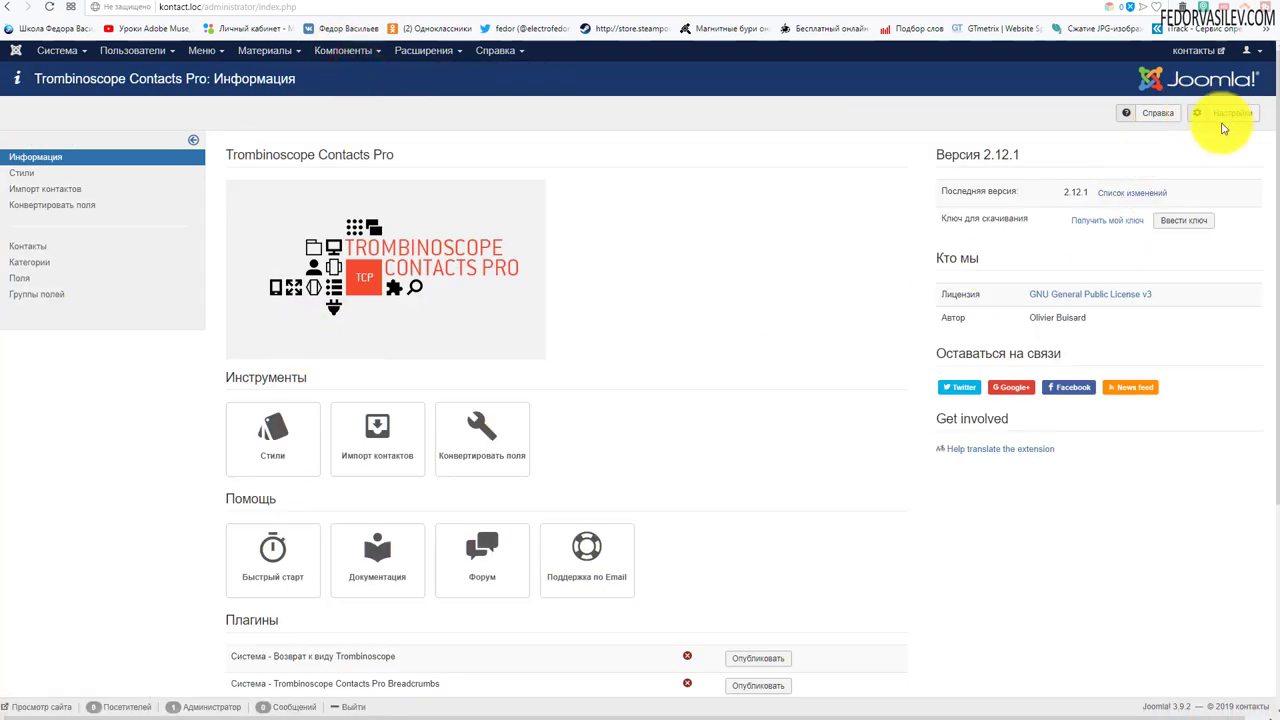
pyautogui.click(1226, 115)
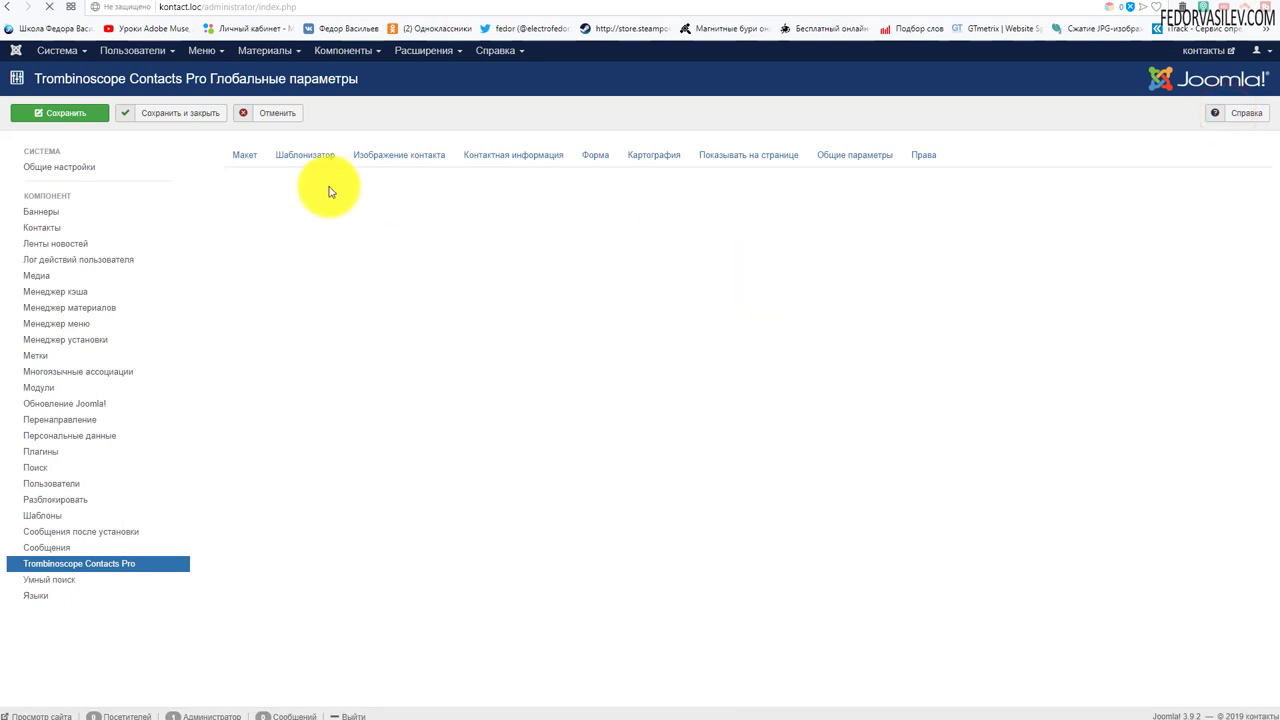
pyautogui.click(240, 158)
pyautogui.click(312, 154)
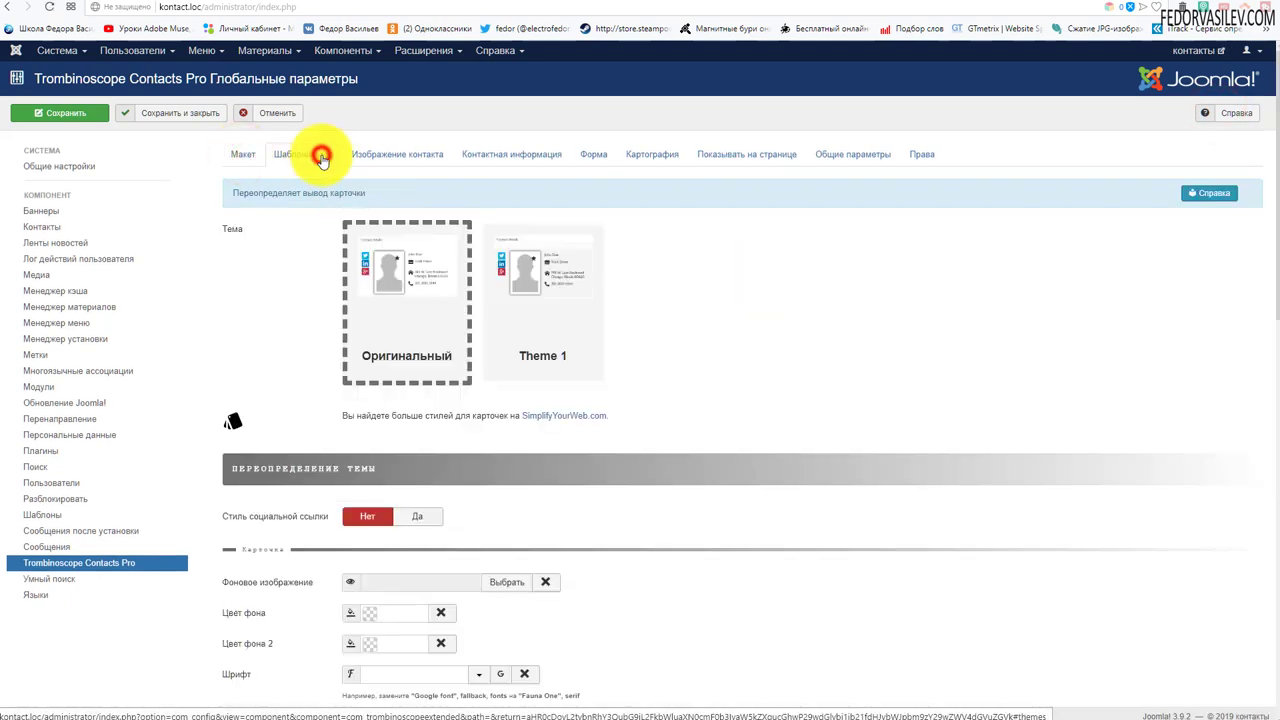
pyautogui.click(363, 154)
pyautogui.click(505, 154)
pyautogui.click(594, 154)
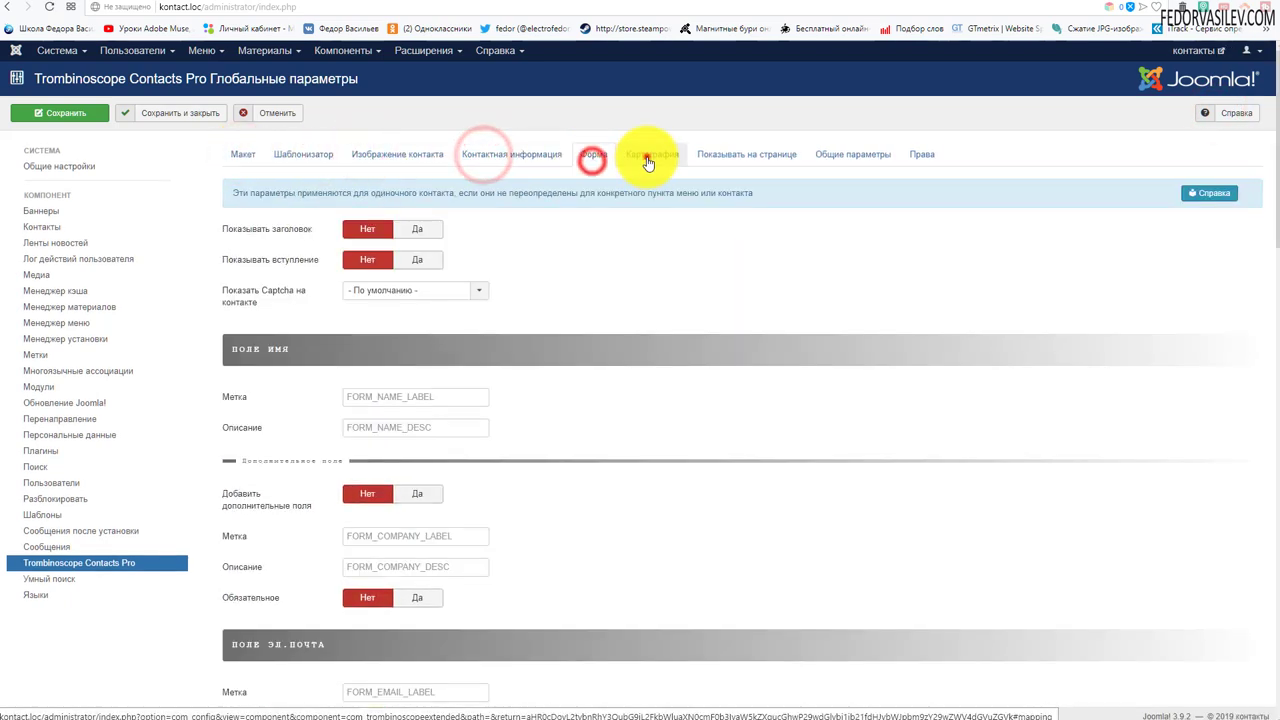
pyautogui.click(650, 154)
pyautogui.click(724, 154)
pyautogui.click(831, 158)
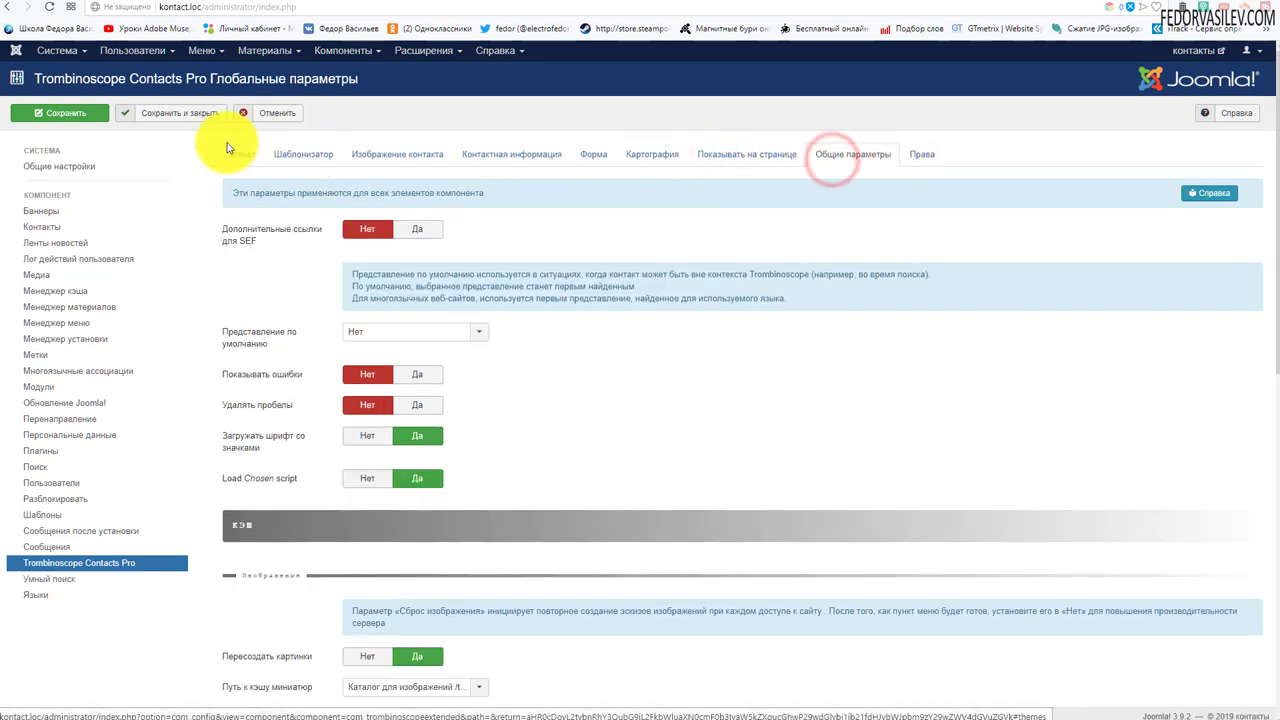
pyautogui.click(240, 158)
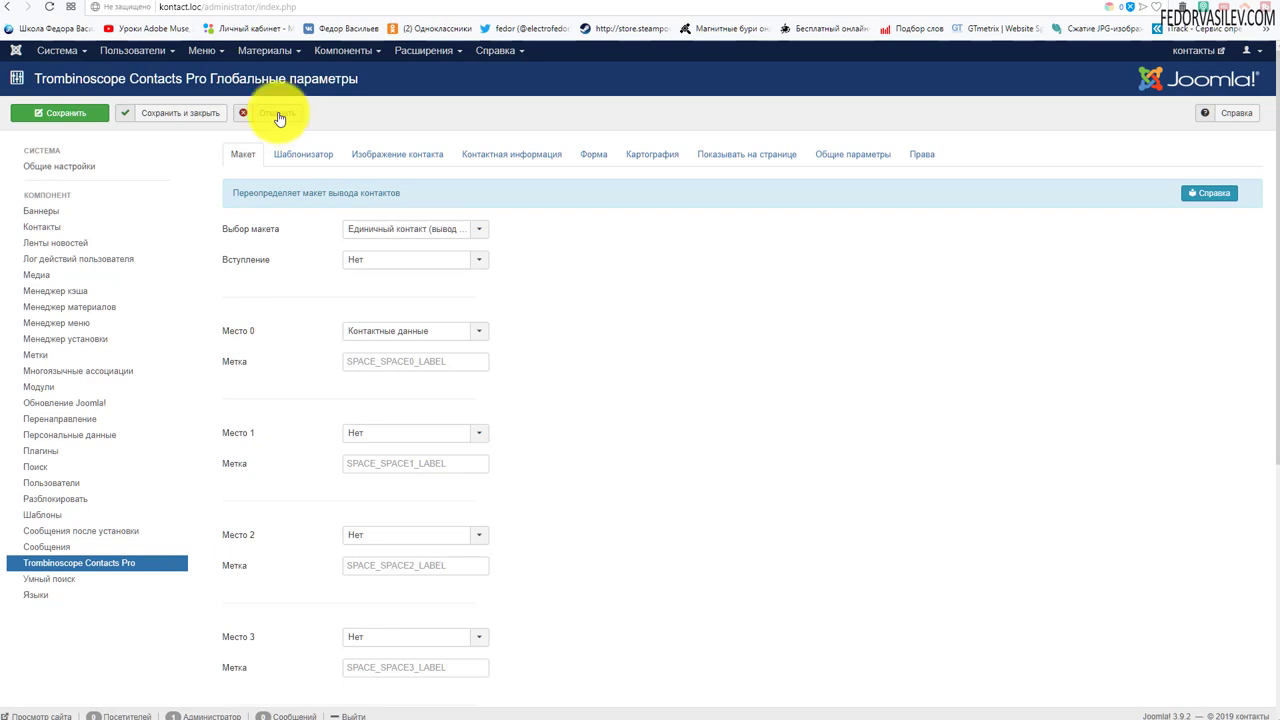
# Reopen the Контакты item in Main Menu, compare its setting groups with the component's global ones, and close it without saving
pyautogui.click(205, 50)
pyautogui.click(207, 139)
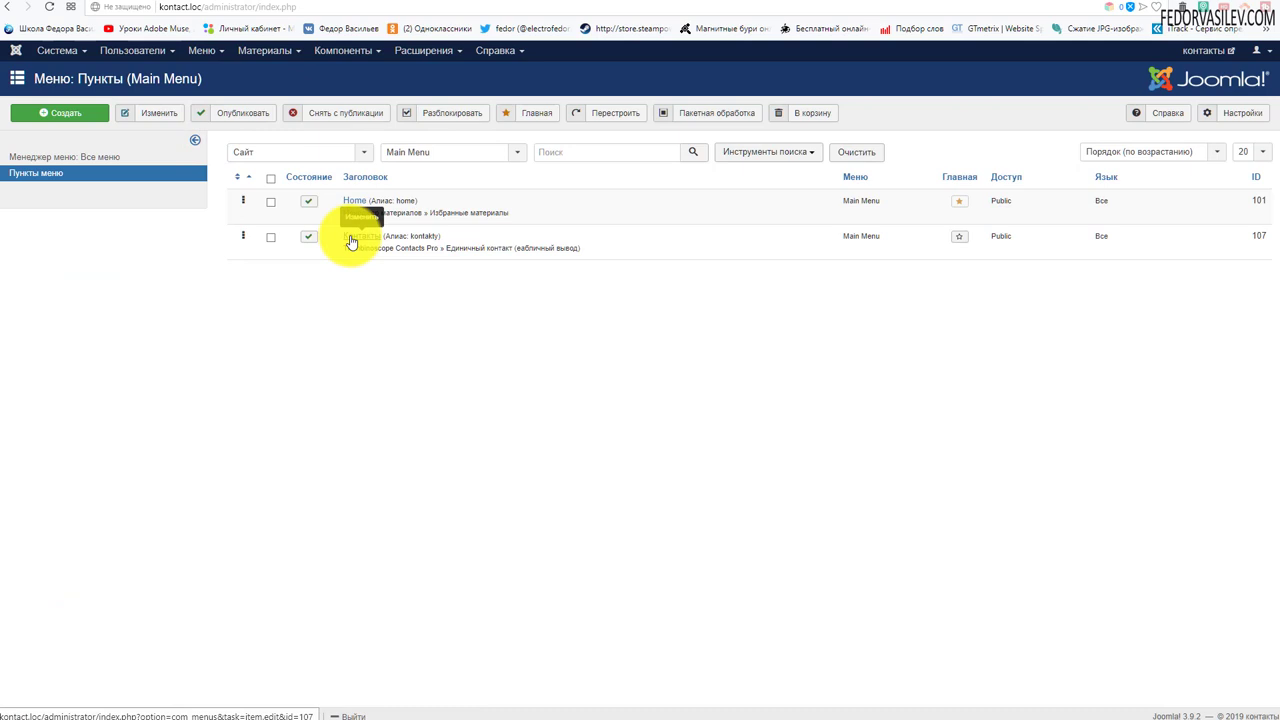
pyautogui.click(351, 240)
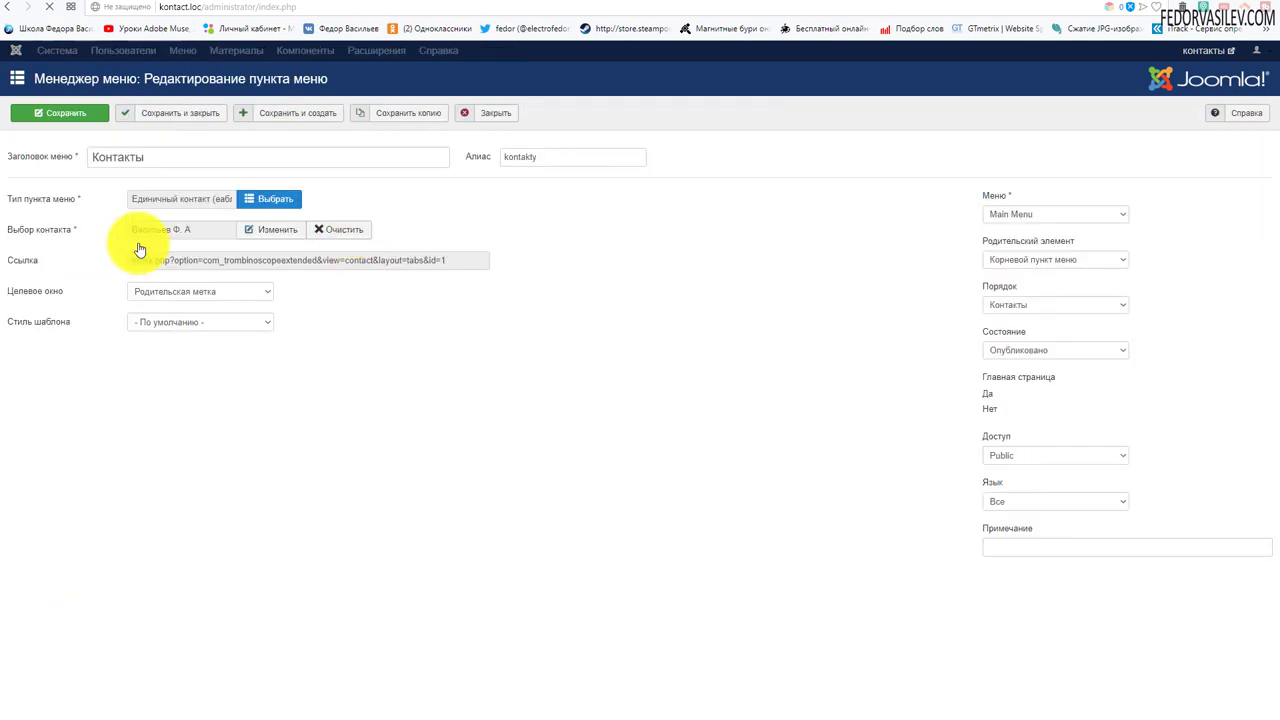
pyautogui.click(97, 194)
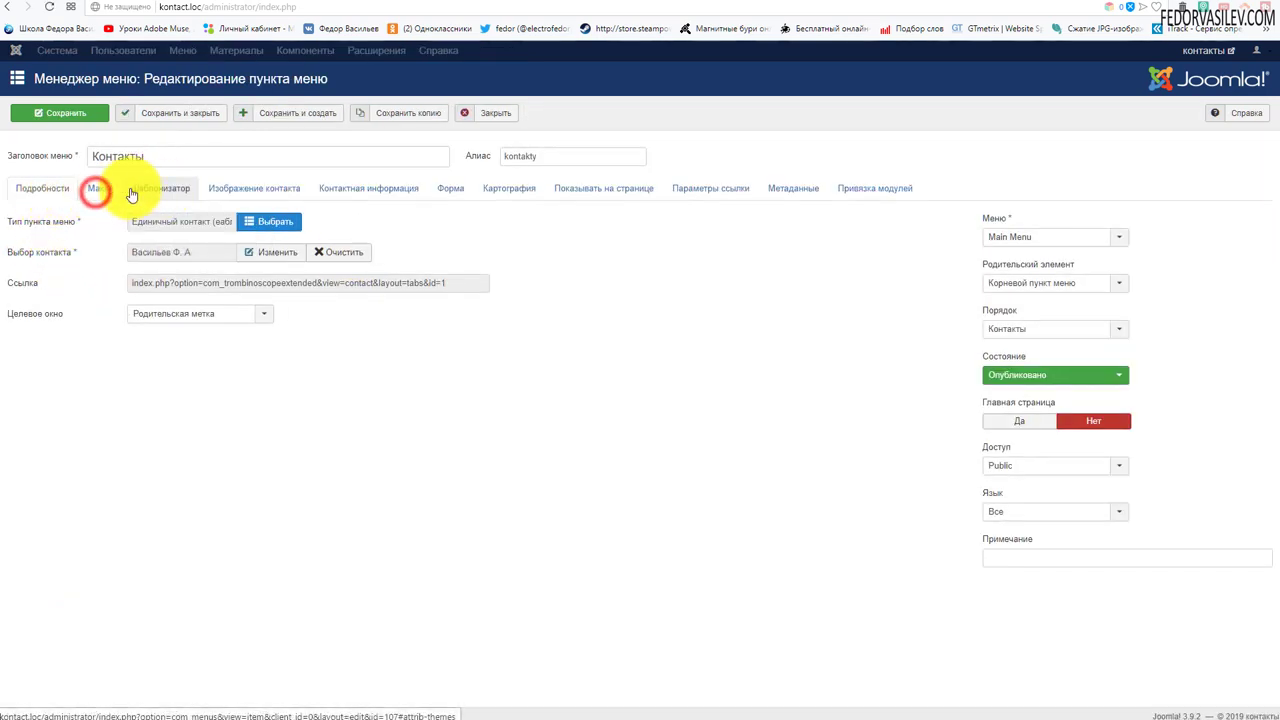
pyautogui.click(152, 189)
pyautogui.click(237, 199)
pyautogui.click(362, 195)
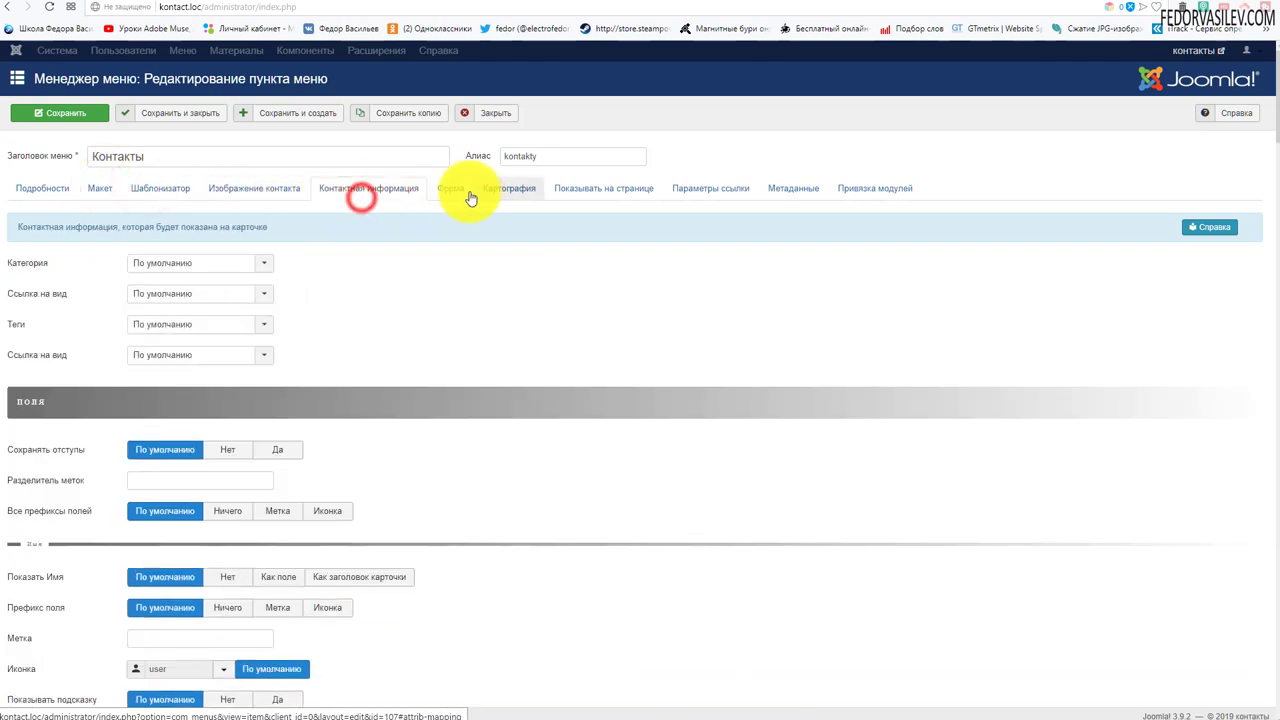
pyautogui.click(446, 189)
pyautogui.click(486, 116)
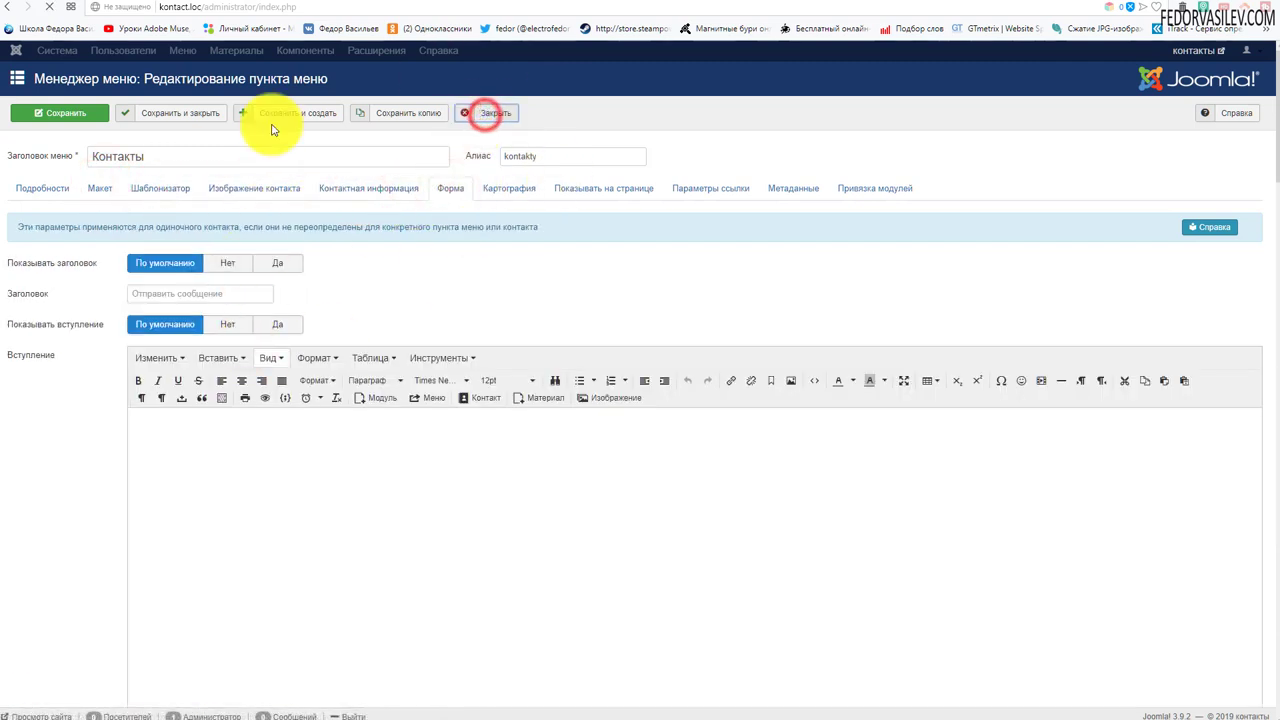
# Open the global parameters of the Trombinoscope Contacts Pro component
pyautogui.click(345, 50)
pyautogui.click(325, 76)
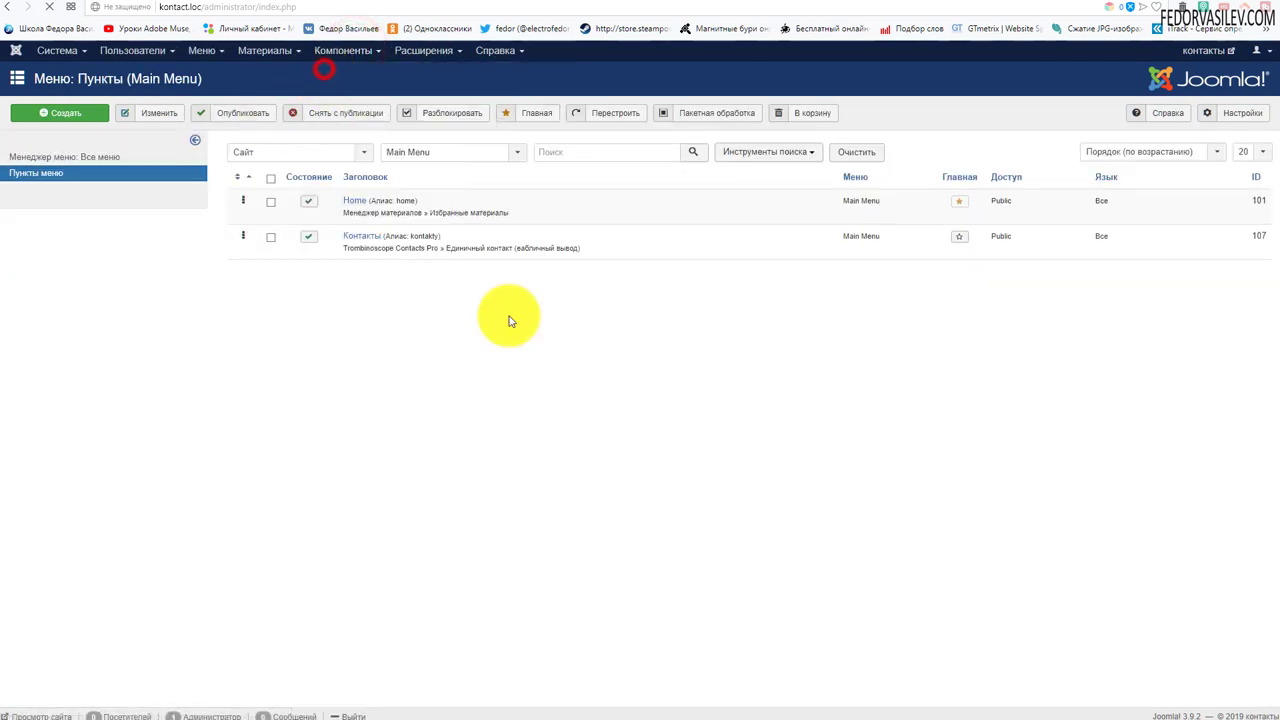
pyautogui.click(1200, 114)
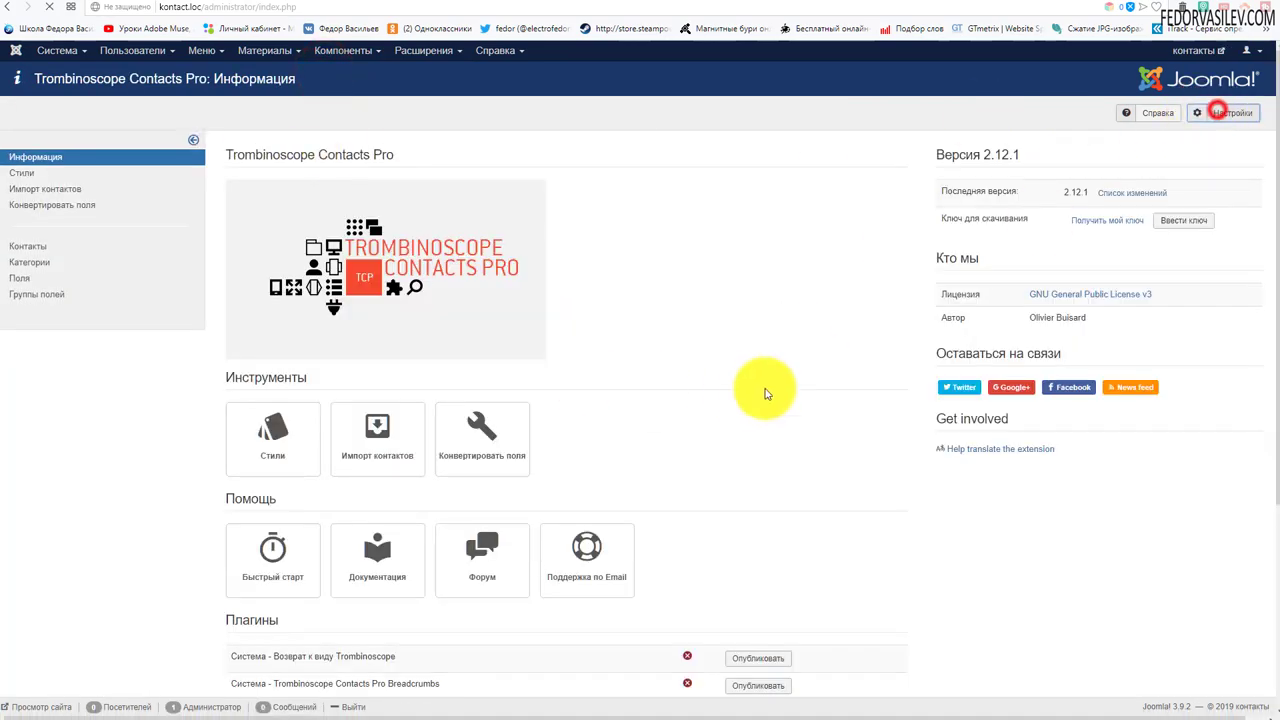